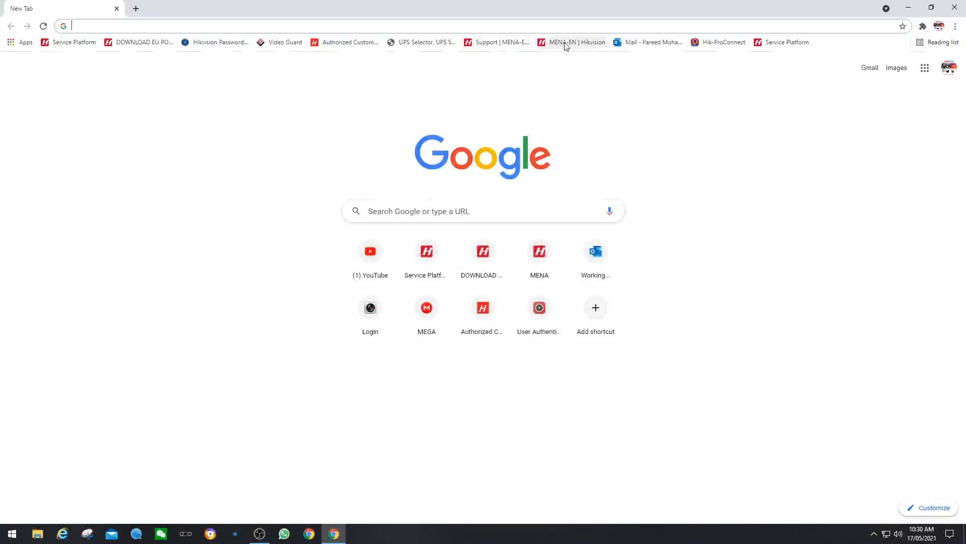
Step: Go to the Hikvision MENA site's Hik-ProConnect page and scroll to 'What is Hik-ProConnect?'
{"action": "left_click", "coordinate": [567, 46]}
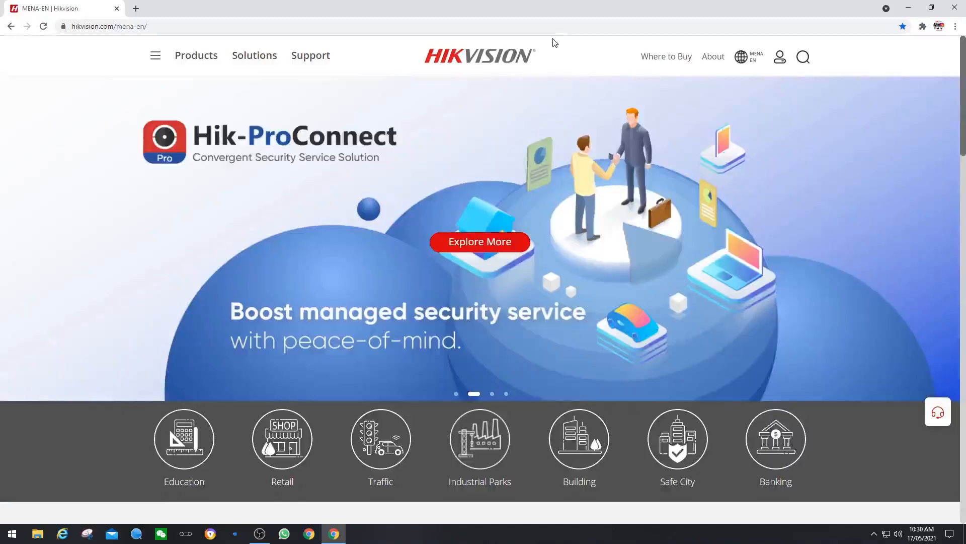
{"action": "left_click", "coordinate": [477, 246]}
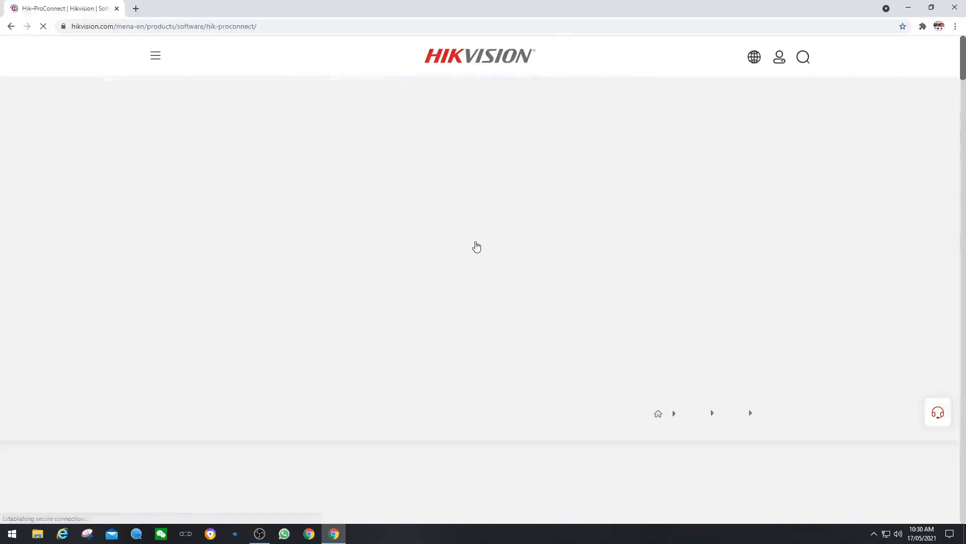
{"action": "scroll", "coordinate": [443, 246], "scroll_direction": "down", "scroll_amount": 7}
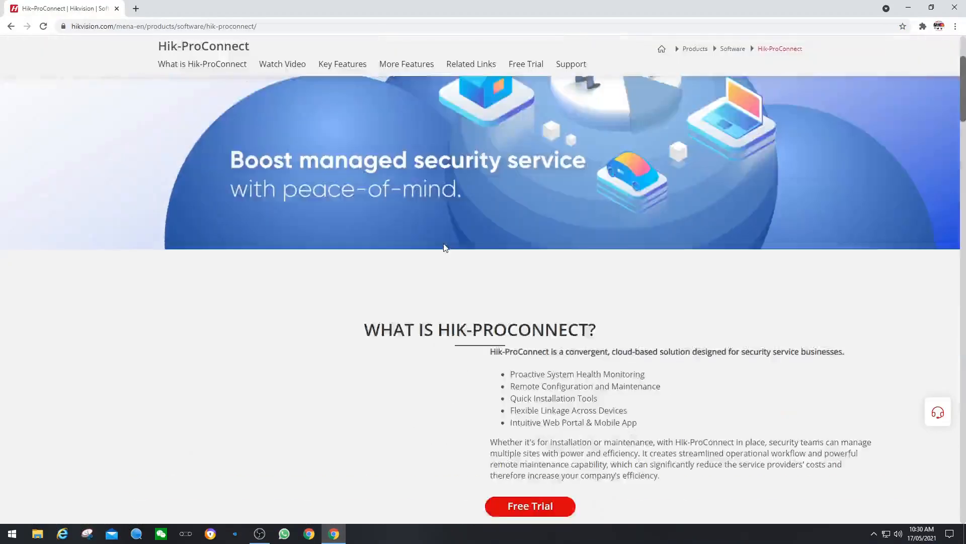
Step: Open the Free Trial registration form, look through its e-mail and password fields, then go to login
{"action": "left_click", "coordinate": [517, 362]}
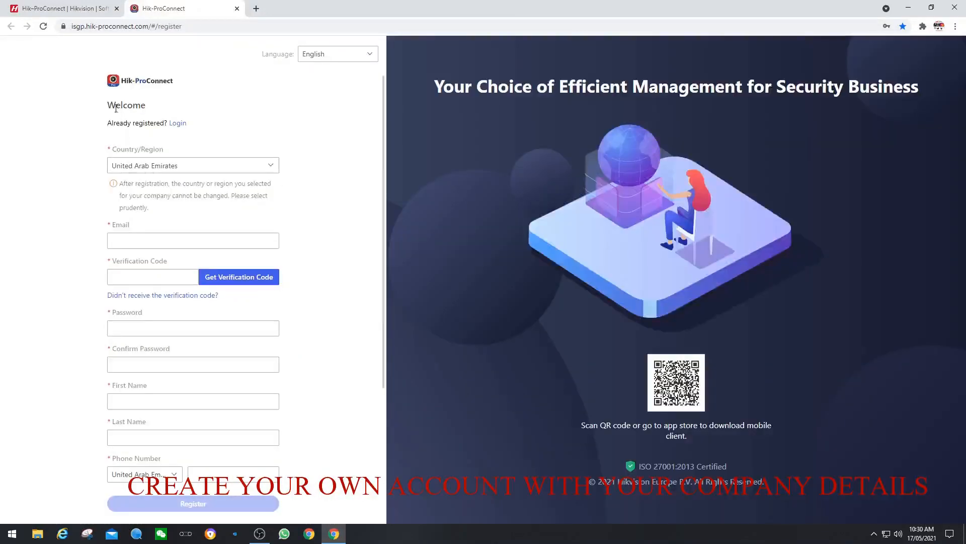
{"action": "left_click", "coordinate": [144, 242]}
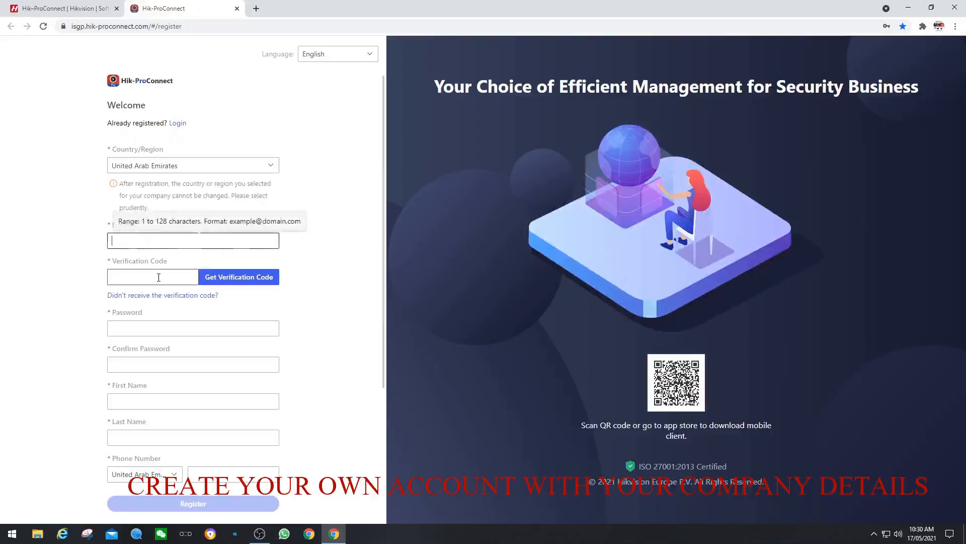
{"action": "left_click", "coordinate": [171, 329]}
{"action": "left_click", "coordinate": [61, 328]}
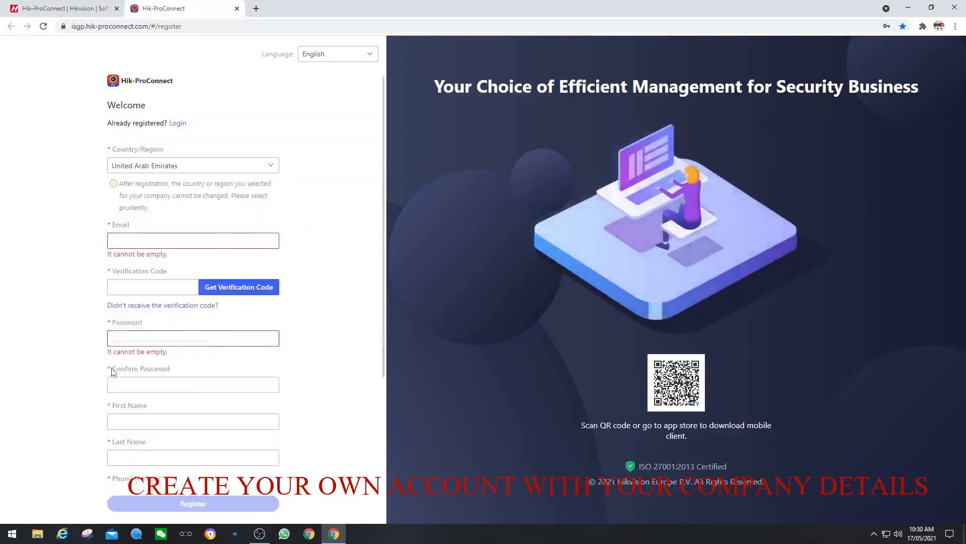
{"action": "left_click", "coordinate": [143, 385]}
{"action": "key", "text": "Escape"}
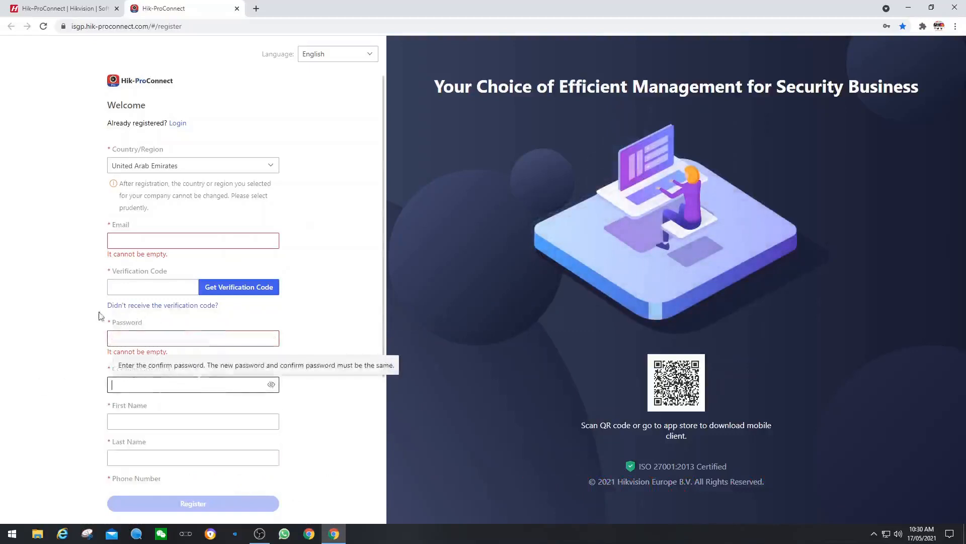
{"action": "left_click", "coordinate": [46, 321]}
{"action": "scroll", "coordinate": [46, 321], "scroll_direction": "down", "scroll_amount": 3}
{"action": "scroll", "coordinate": [75, 349], "scroll_direction": "up", "scroll_amount": 3}
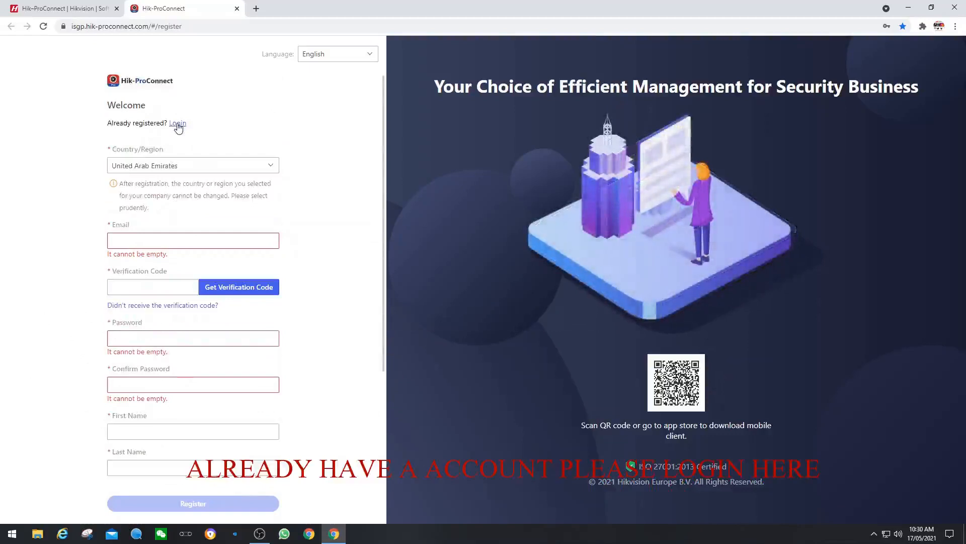
{"action": "left_click", "coordinate": [178, 123]}
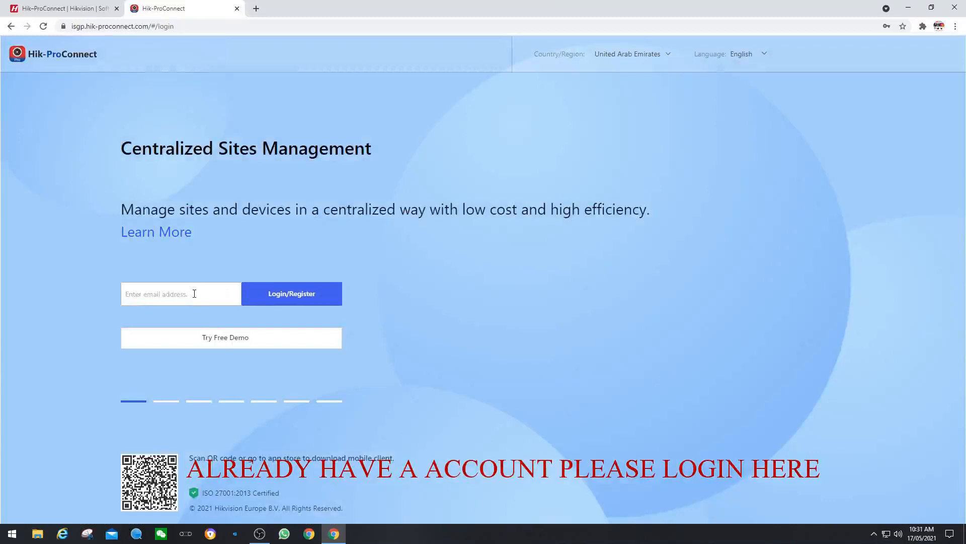
Step: Replace the autofilled login e-mail with the account e-mail address and submit the login
{"action": "left_click", "coordinate": [167, 294]}
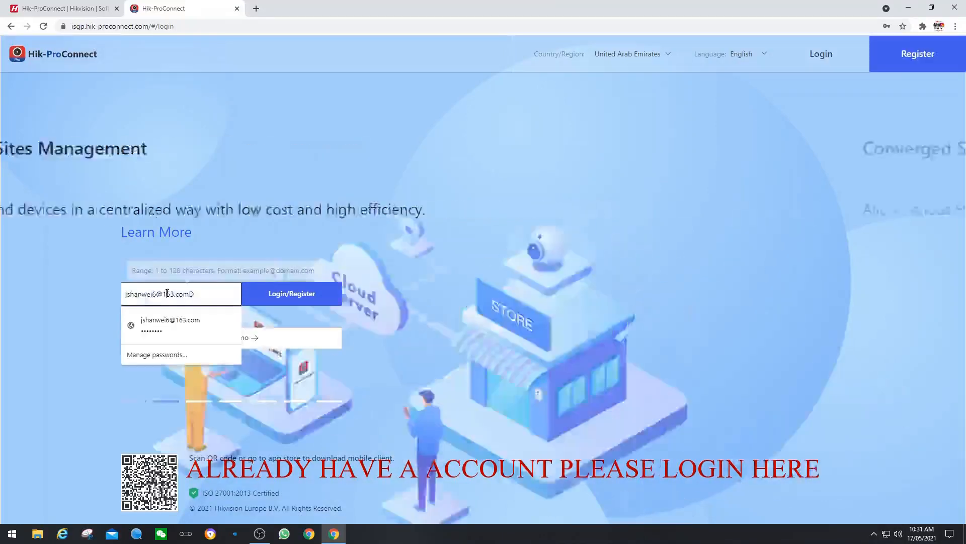
{"action": "left_click_drag", "start_coordinate": [199, 295], "coordinate": [84, 294]}
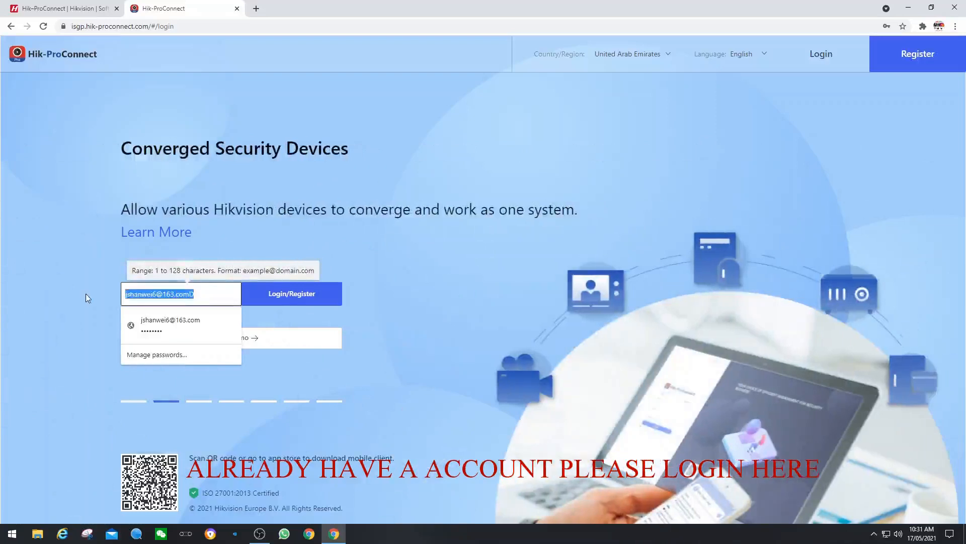
{"action": "type", "text": "D"}
{"action": "key", "text": "BackSpace"}
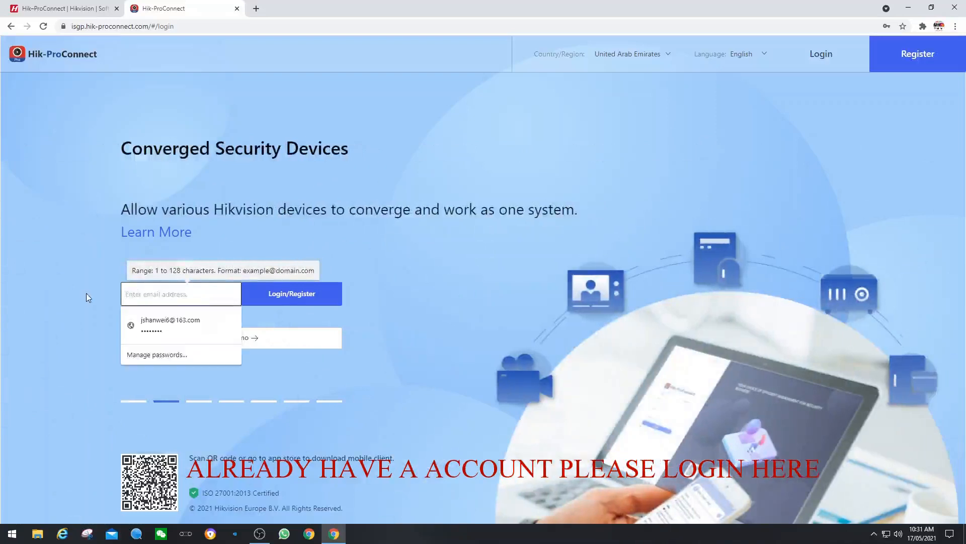
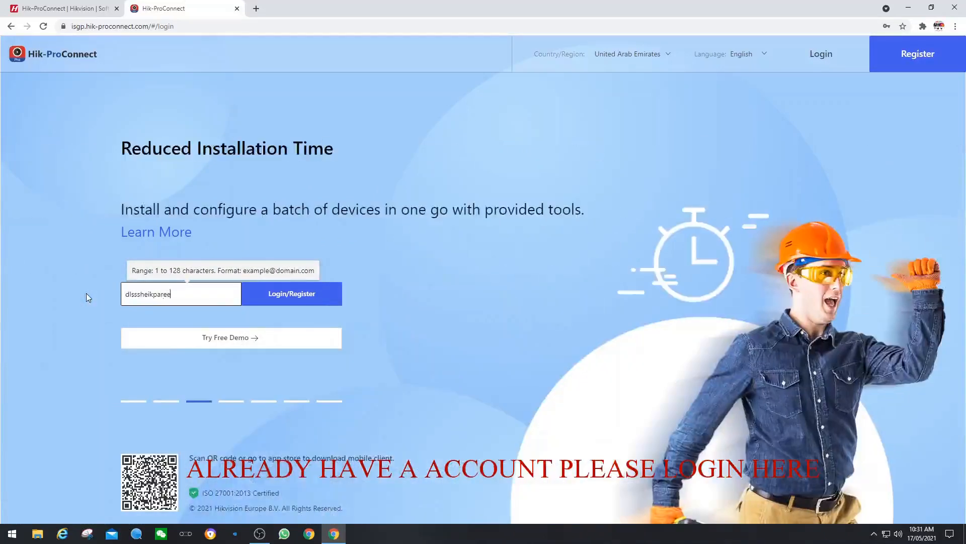
{"action": "left_click", "coordinate": [288, 298]}
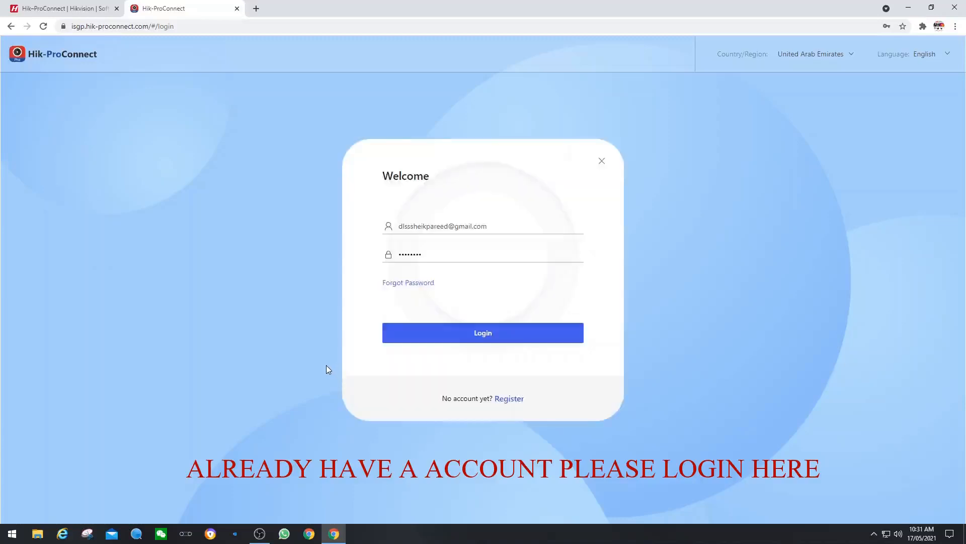
{"action": "left_click", "coordinate": [468, 333]}
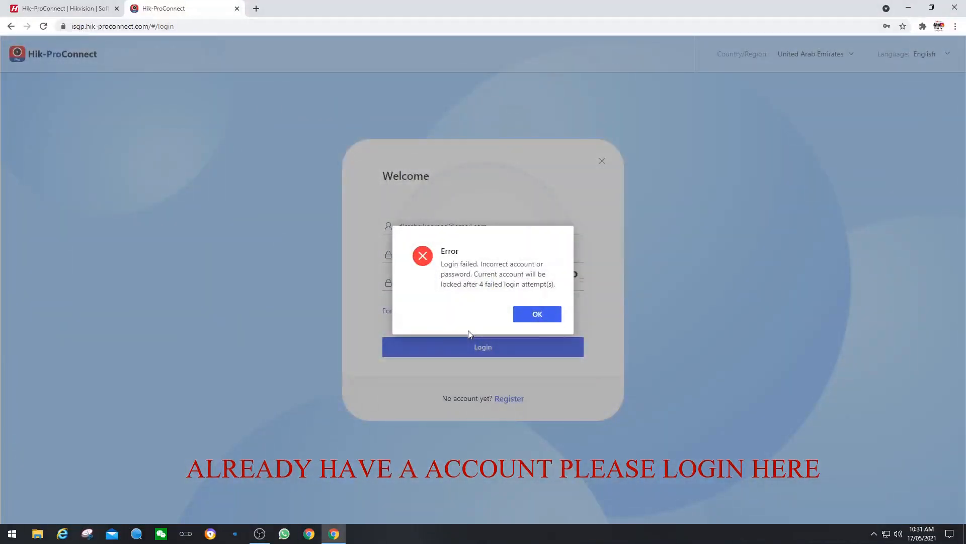
Step: After the login failure, retype the account password and enter CAPTCHA code 'q3d'
{"action": "left_click", "coordinate": [535, 316]}
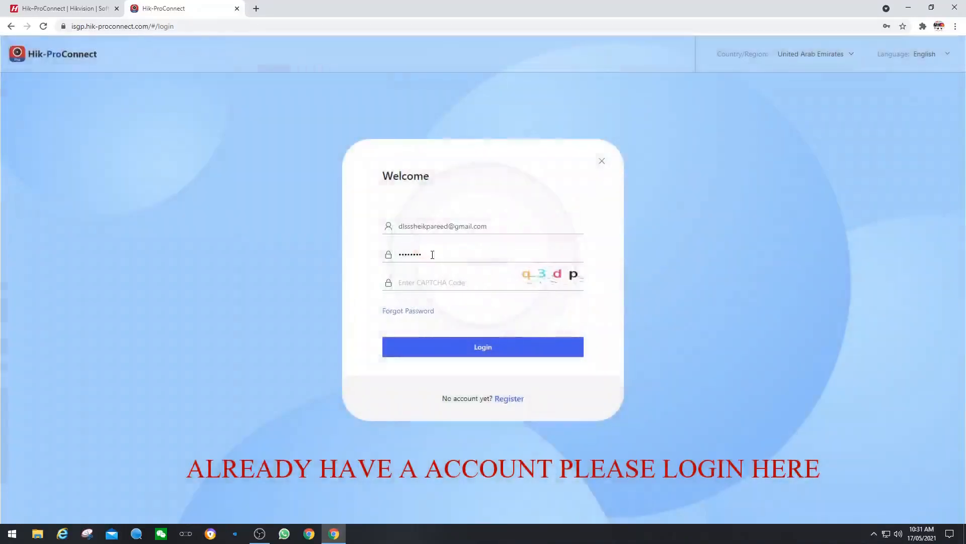
{"action": "left_click_drag", "start_coordinate": [431, 254], "coordinate": [355, 251]}
{"action": "type", "text": "••••••••"}
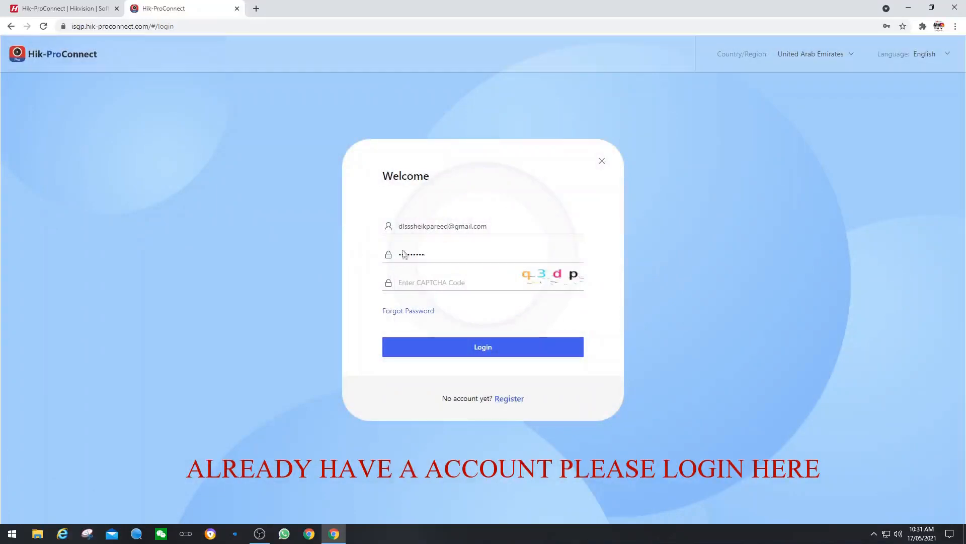
{"action": "left_click", "coordinate": [414, 280]}
{"action": "type", "text": "q3dp"}
Step: Sign in to the dashboard and expand Batch Device Config in the sidebar
{"action": "left_click", "coordinate": [478, 347]}
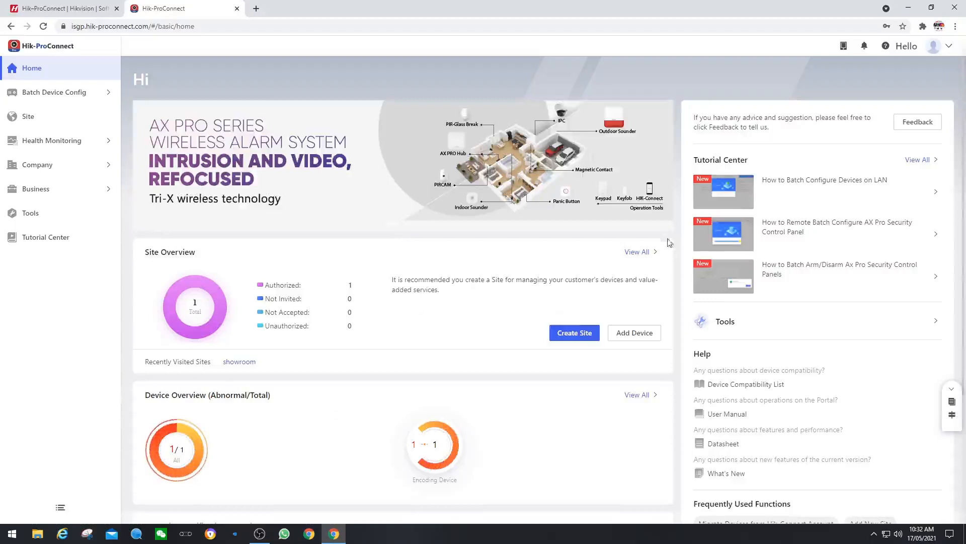
{"action": "left_click", "coordinate": [67, 95]}
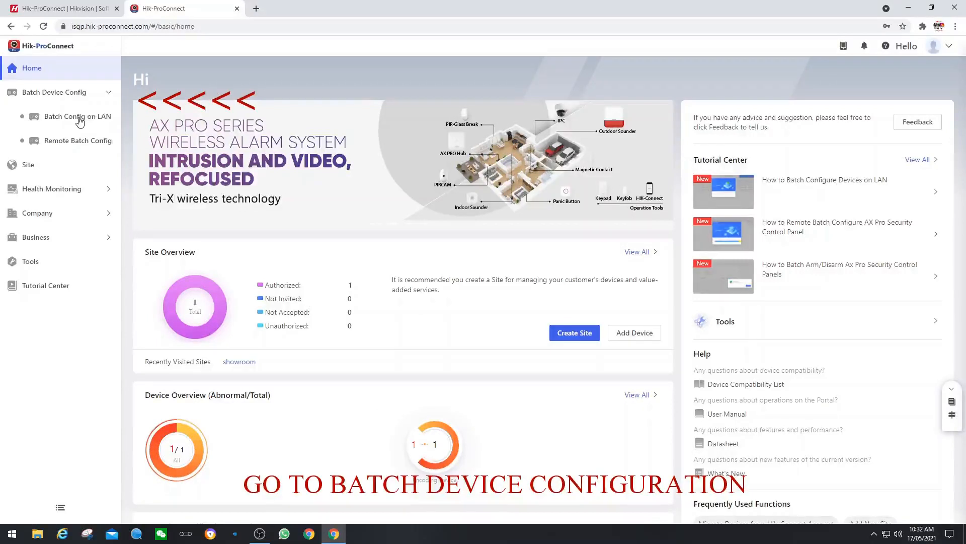
Step: Choose Batch Config on LAN under Batch Device Config
{"action": "left_click", "coordinate": [78, 117]}
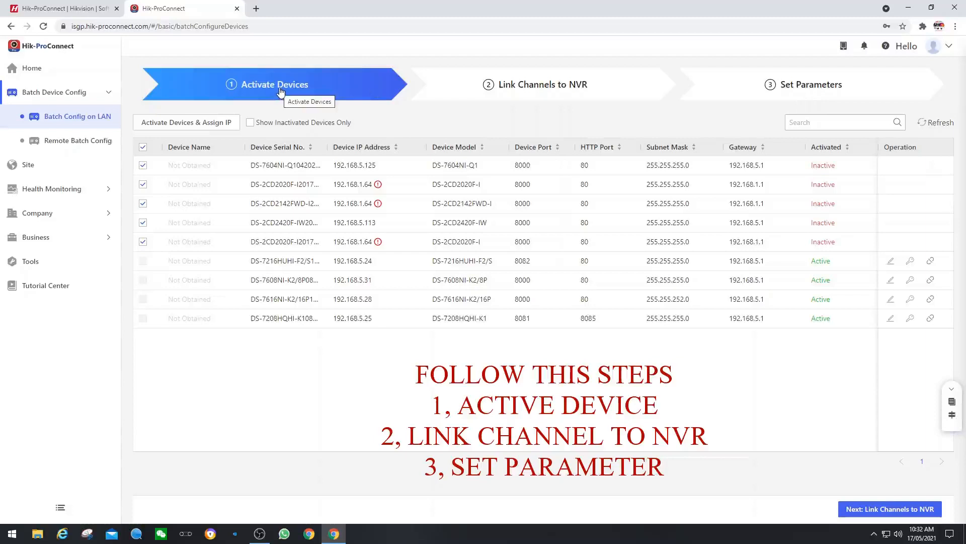
Step: Activate the selected devices with a new admin password and dismiss the browser's password prompt
{"action": "left_click", "coordinate": [188, 124]}
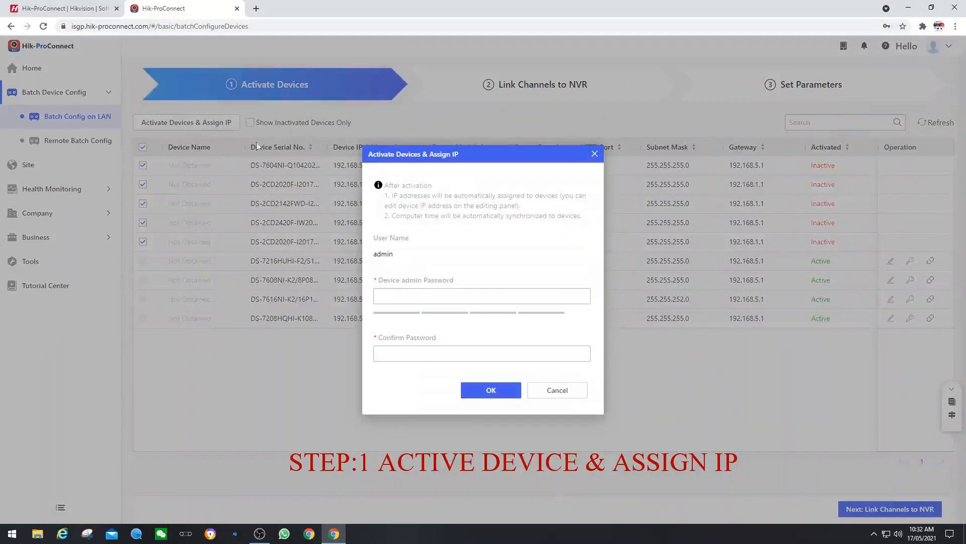
{"action": "left_click", "coordinate": [398, 295]}
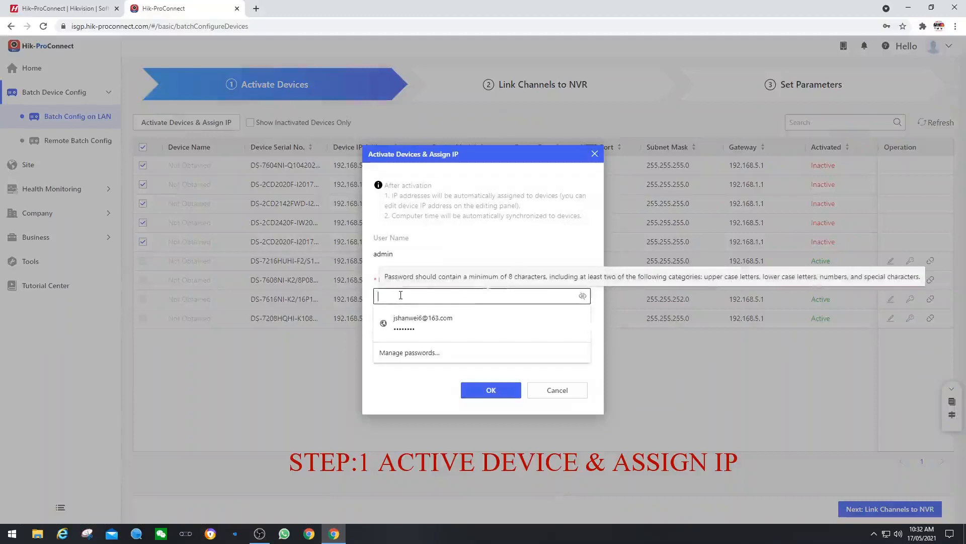
{"action": "type", "text": "********"}
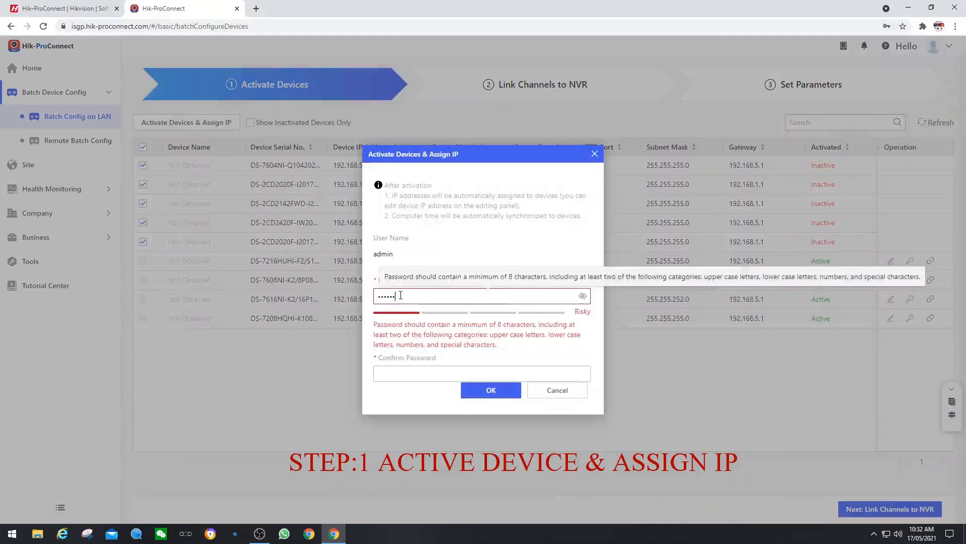
{"action": "key", "text": "Tab"}
{"action": "type", "text": "*****"}
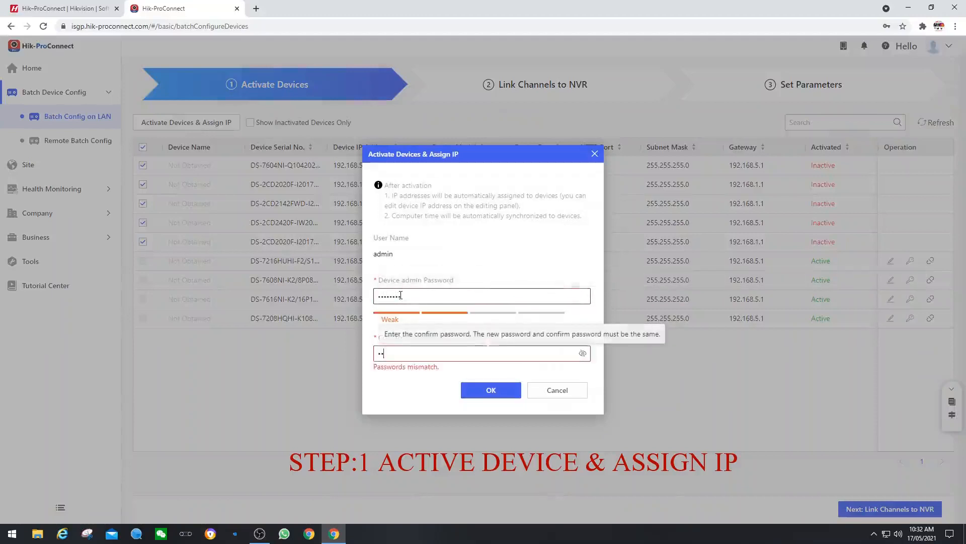
{"action": "type", "text": "***"}
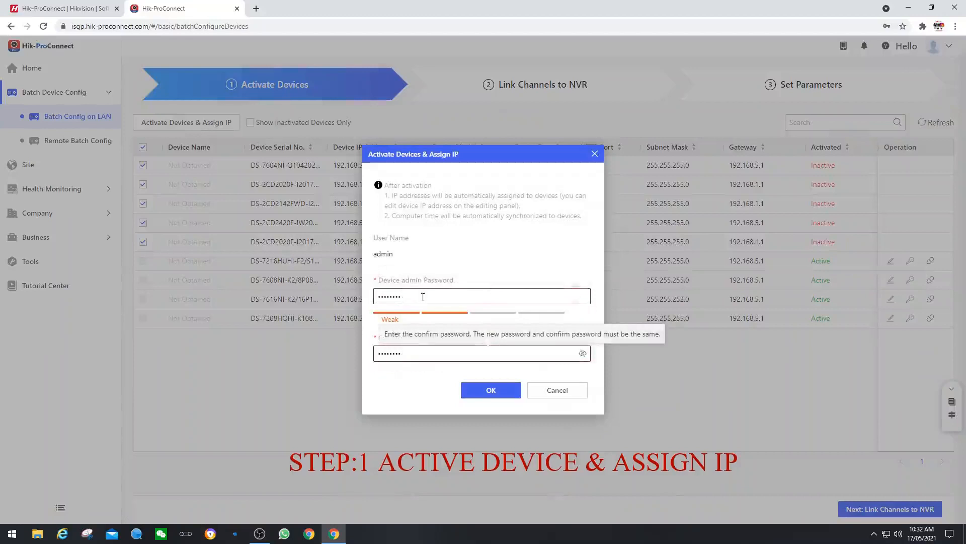
{"action": "left_click", "coordinate": [490, 390]}
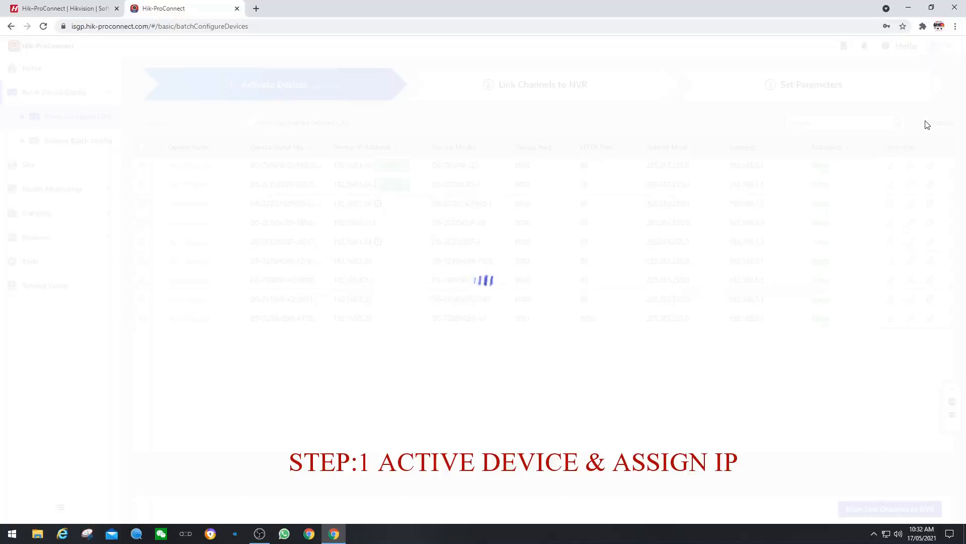
{"action": "left_click", "coordinate": [904, 41]}
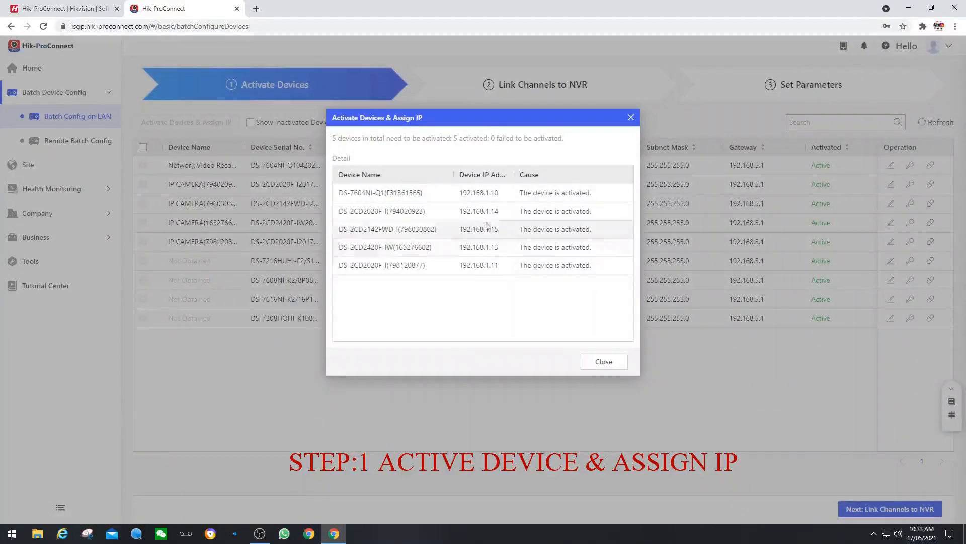
Step: Give the NVR 192.168.5.200 and the first camera 192.168.5.201, both synced to computer time
{"action": "left_click", "coordinate": [604, 362]}
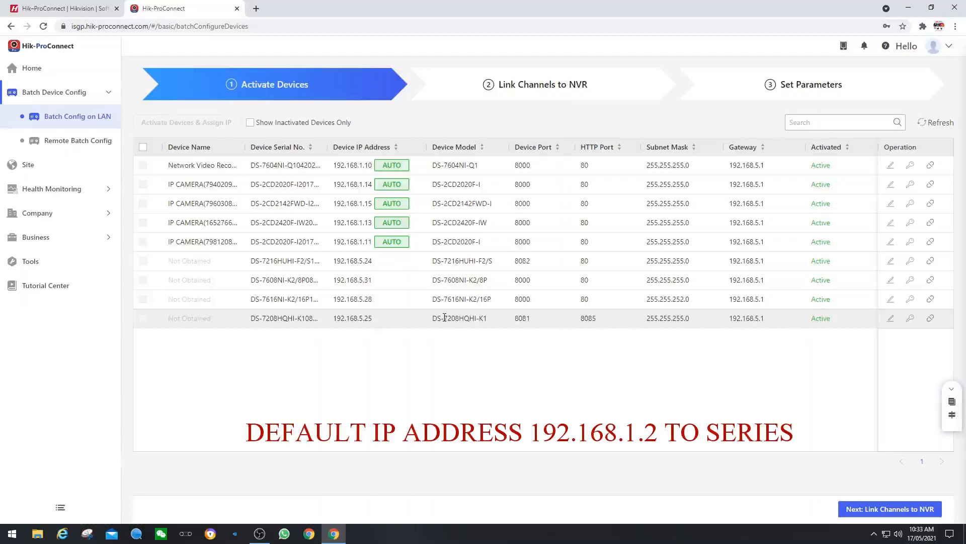
{"action": "left_click", "coordinate": [891, 166]}
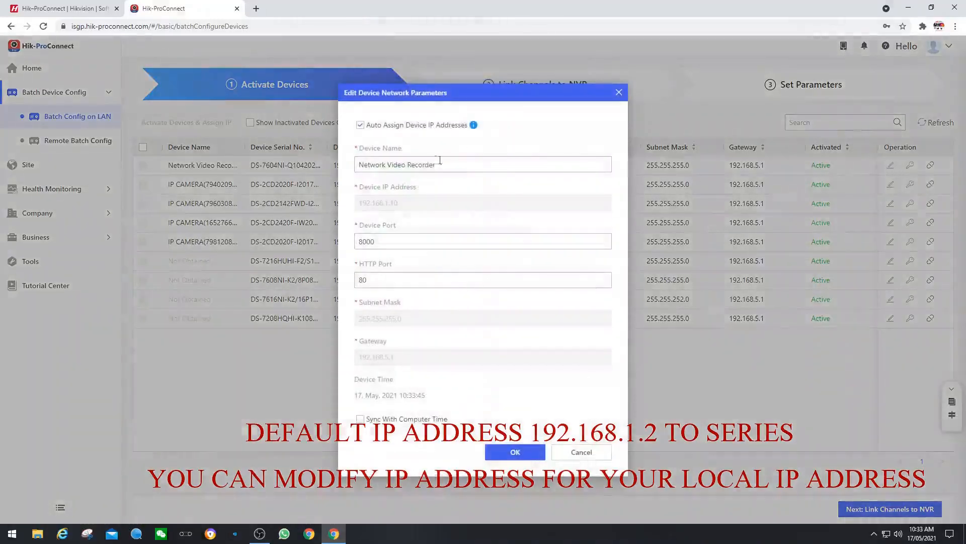
{"action": "left_click", "coordinate": [360, 125]}
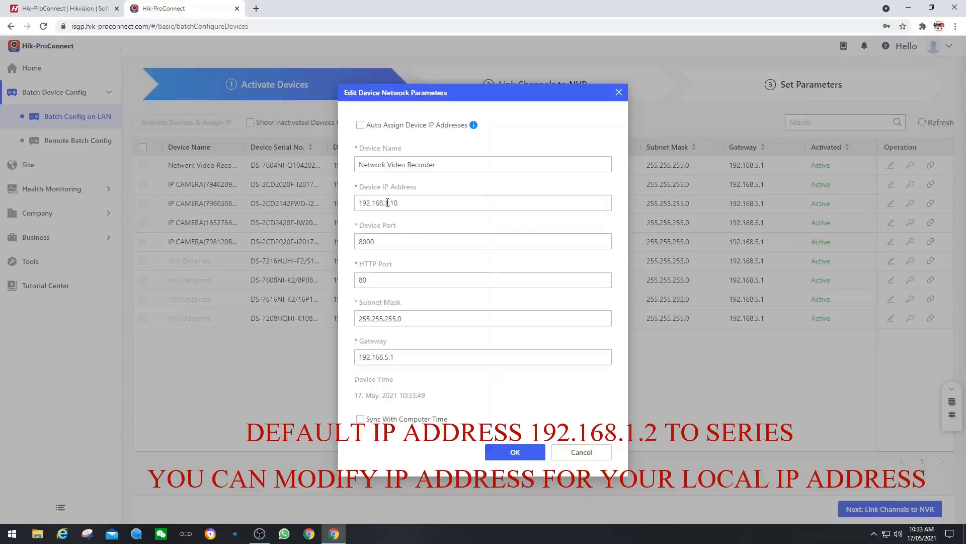
{"action": "left_click_drag", "start_coordinate": [387, 204], "coordinate": [434, 204]}
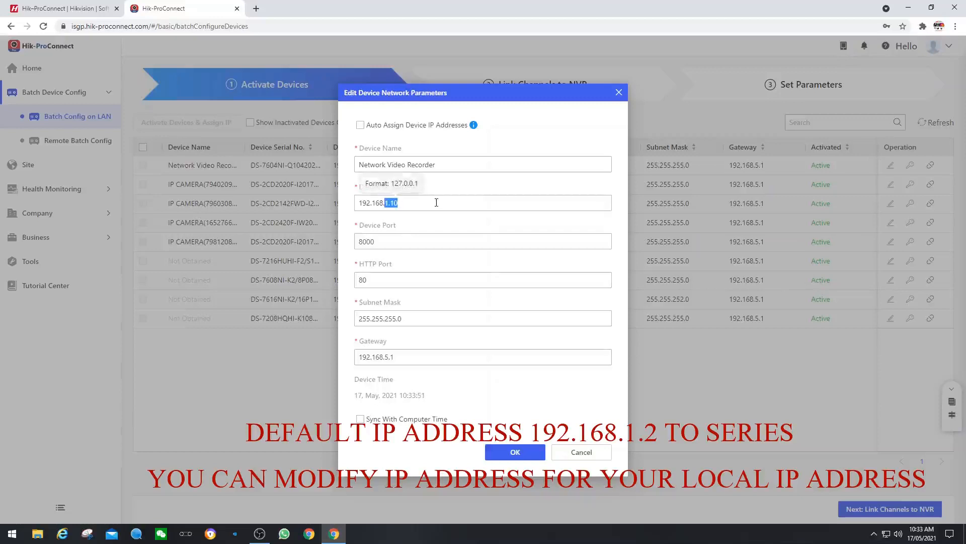
{"action": "type", "text": "5.200"}
{"action": "left_click", "coordinate": [360, 419]}
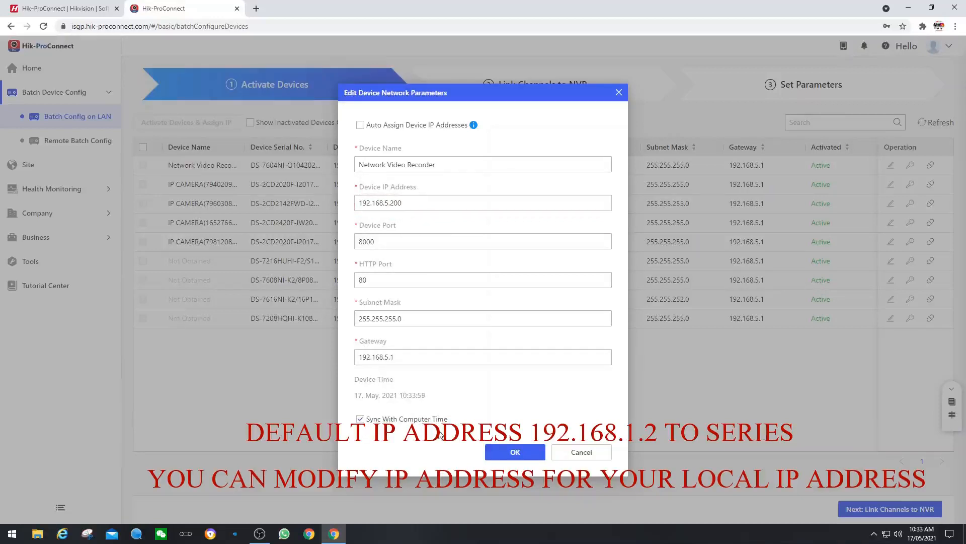
{"action": "left_click", "coordinate": [513, 451]}
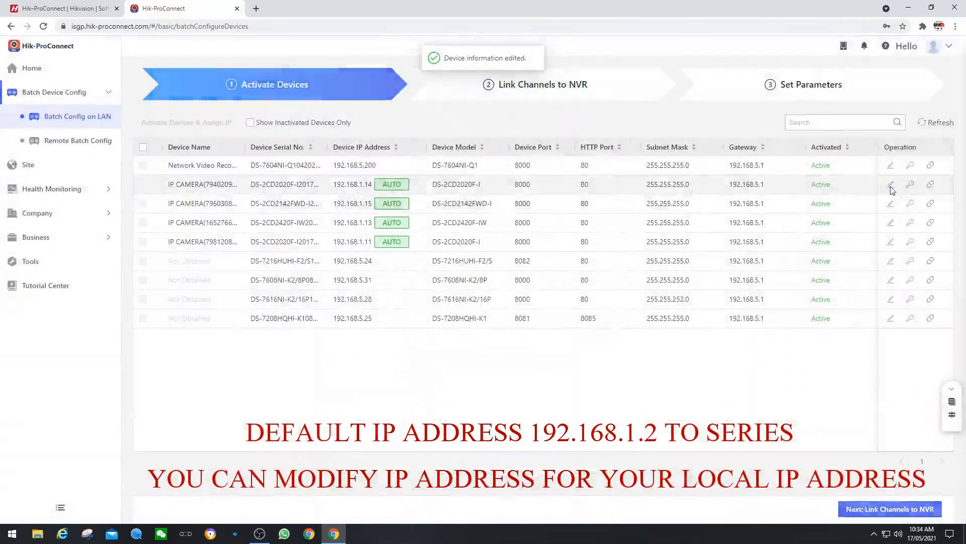
{"action": "left_click", "coordinate": [890, 185]}
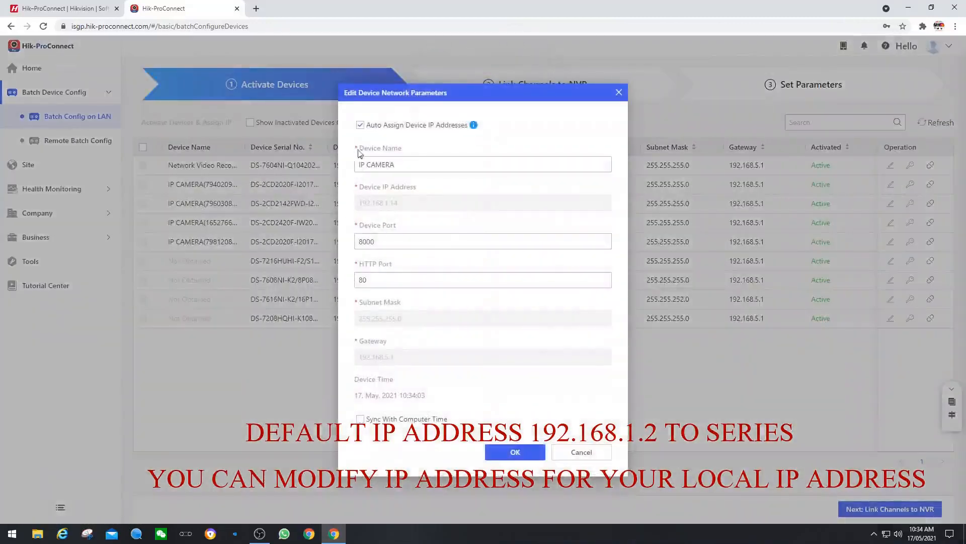
{"action": "left_click", "coordinate": [359, 125]}
{"action": "left_click_drag", "start_coordinate": [385, 202], "coordinate": [441, 202]}
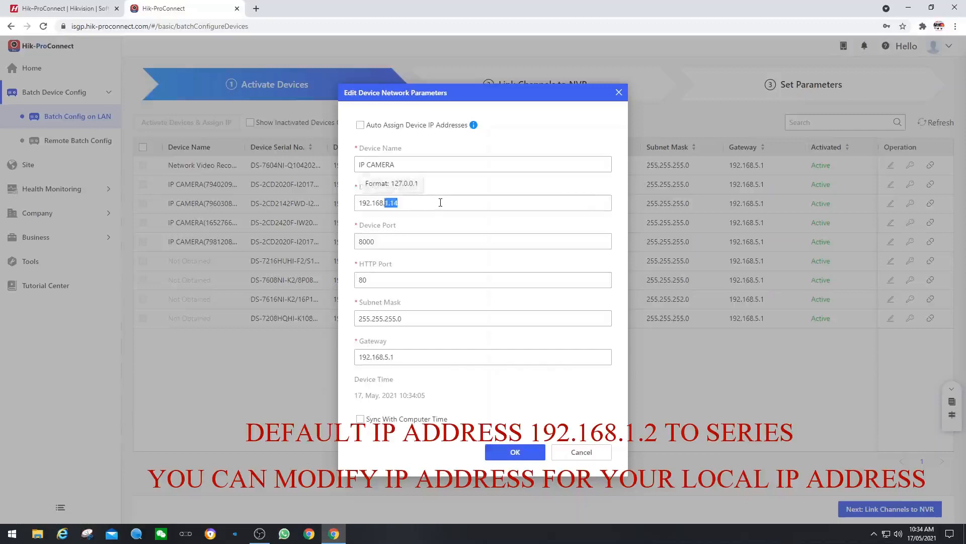
{"action": "type", "text": "5.20"}
{"action": "left_click", "coordinate": [360, 419]}
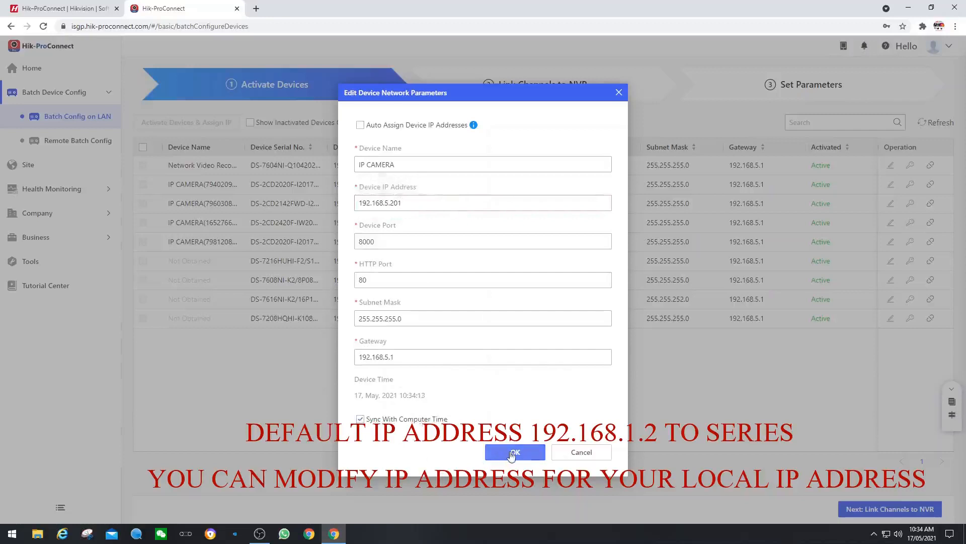
{"action": "left_click", "coordinate": [512, 453]}
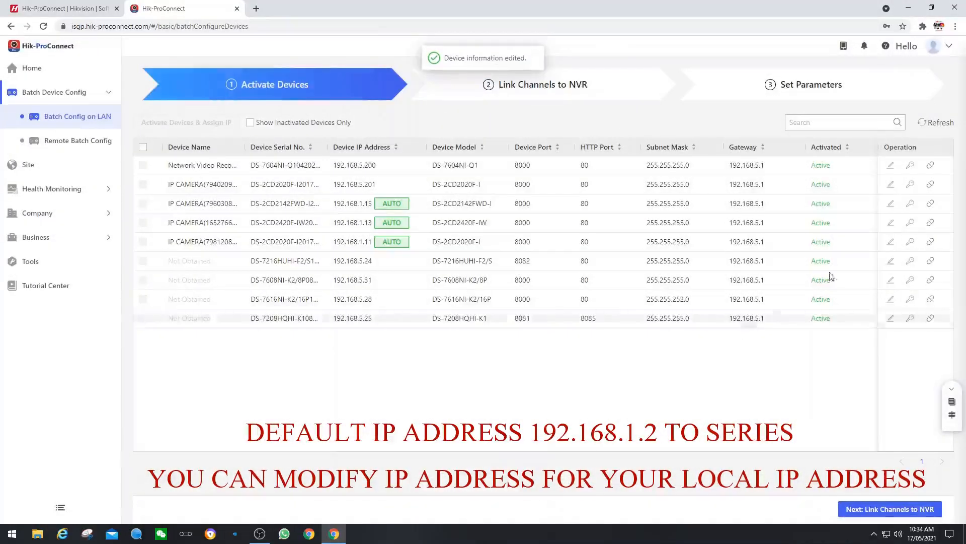
Step: Set the next two cameras to fixed addresses 192.168.5.202 and 192.168.5.203 with computer time sync
{"action": "left_click", "coordinate": [890, 203]}
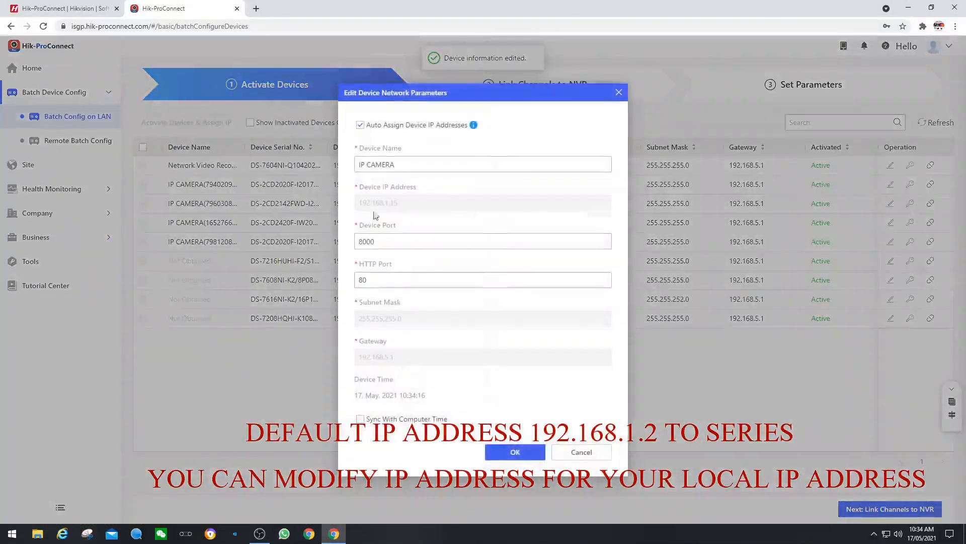
{"action": "left_click", "coordinate": [360, 124]}
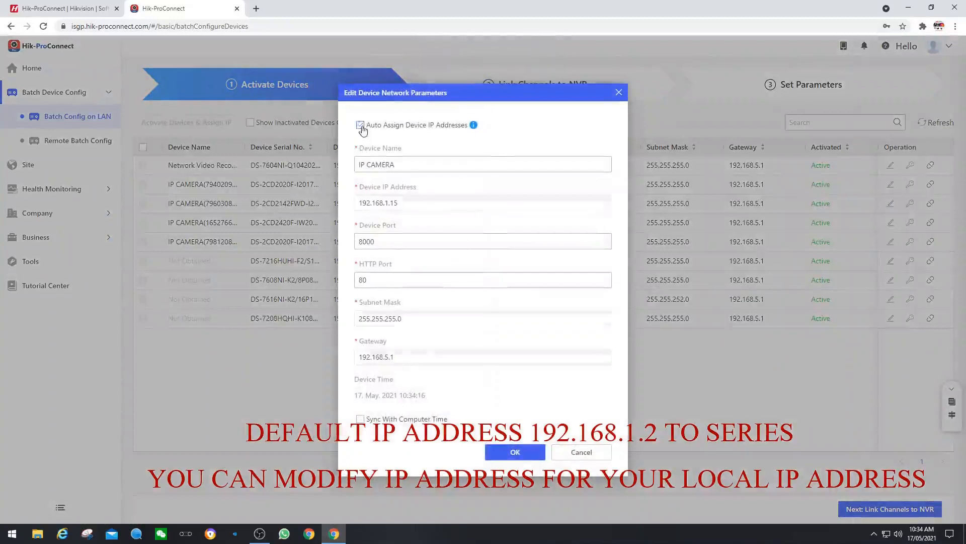
{"action": "double_click", "coordinate": [386, 204]}
{"action": "type", "text": "192.168.5.202"}
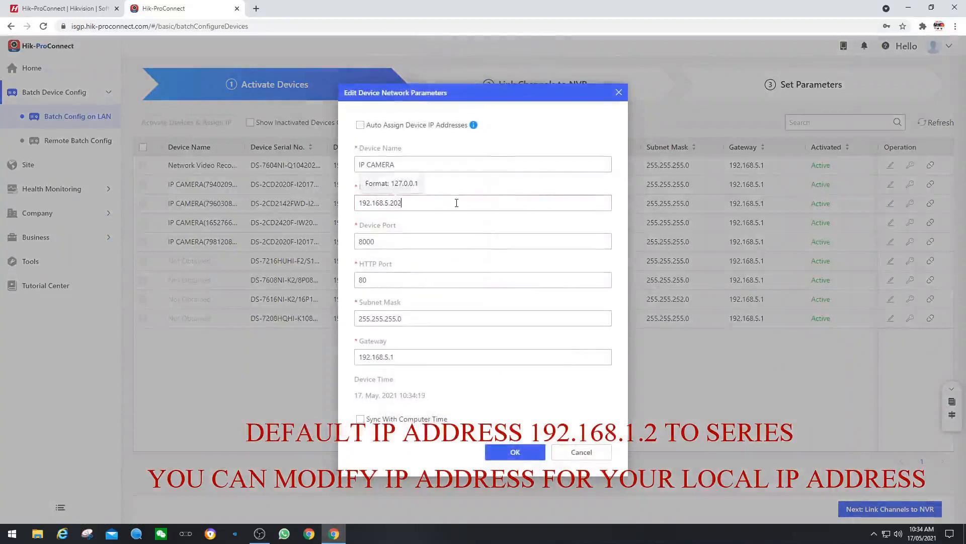
{"action": "left_click", "coordinate": [361, 419]}
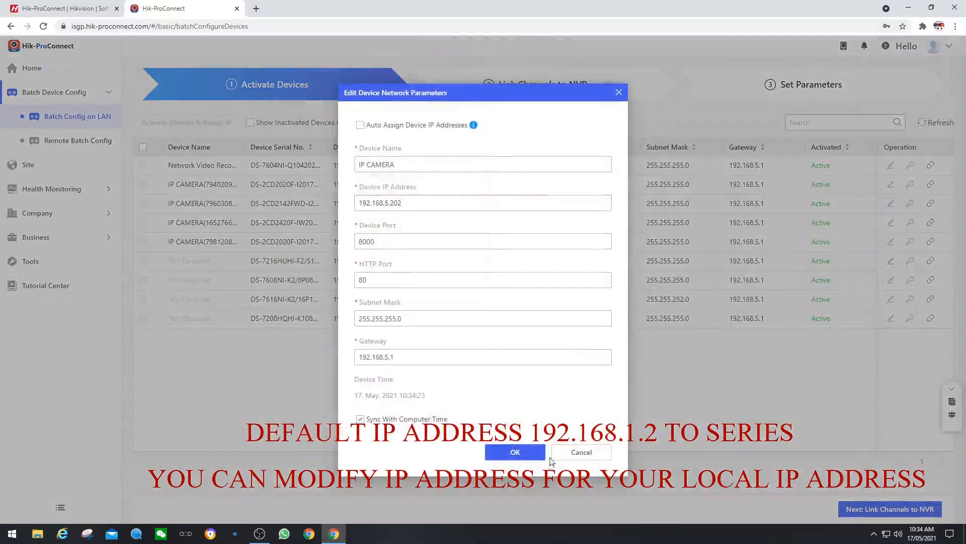
{"action": "left_click", "coordinate": [518, 453]}
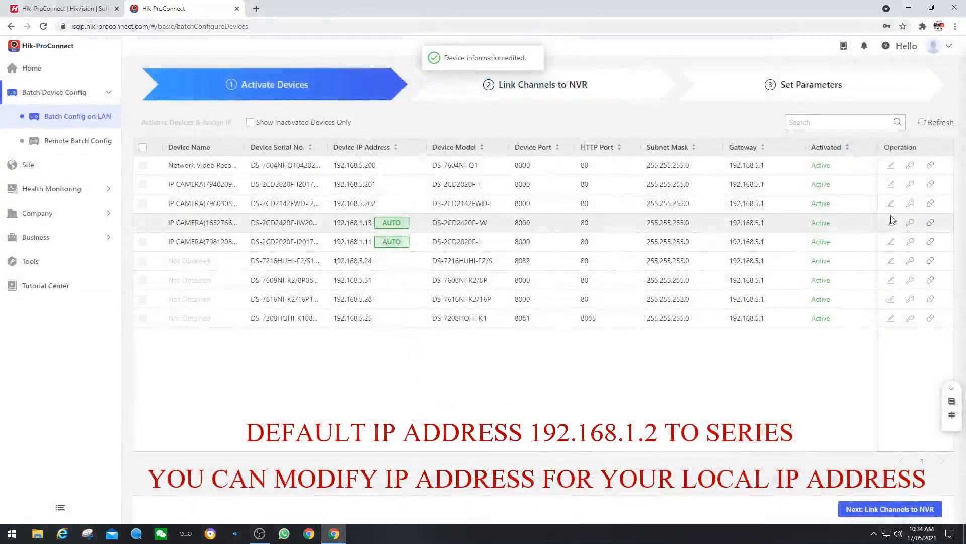
{"action": "left_click", "coordinate": [891, 222]}
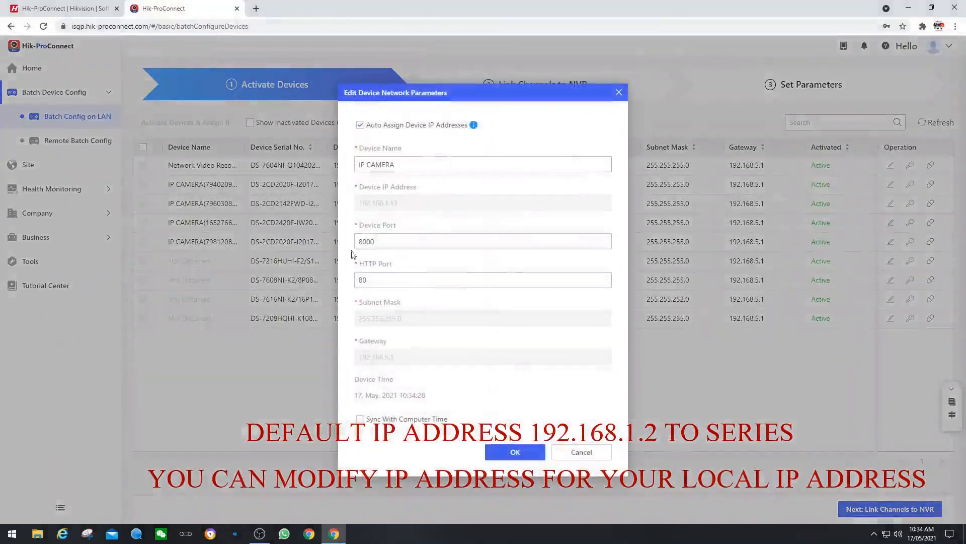
{"action": "left_click", "coordinate": [361, 124]}
{"action": "left_click_drag", "start_coordinate": [384, 202], "coordinate": [464, 210]}
{"action": "type", "text": "5.20"}
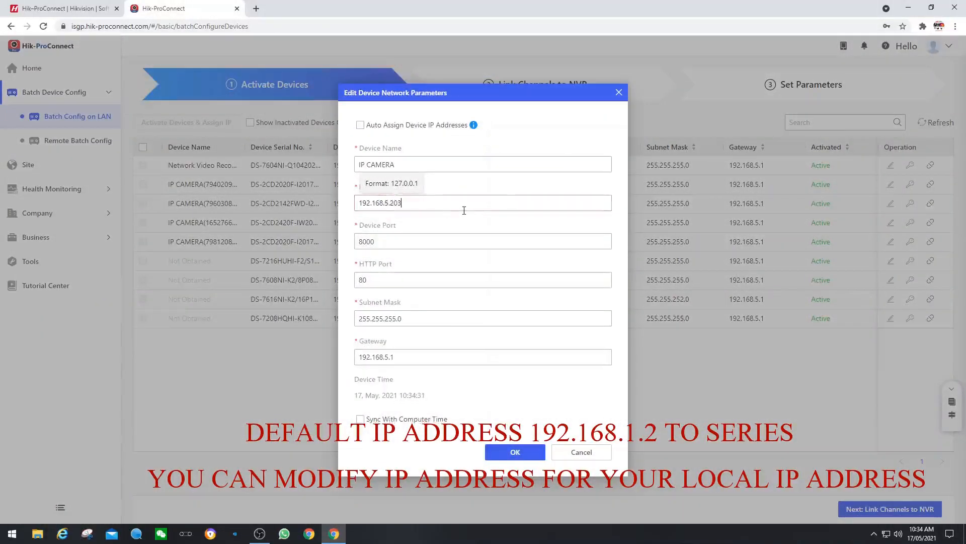
{"action": "left_click", "coordinate": [361, 419]}
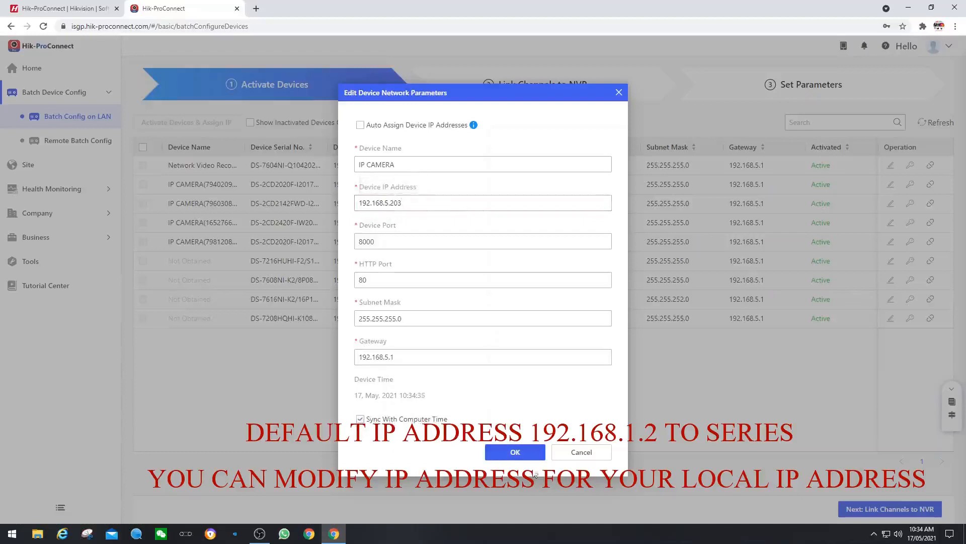
{"action": "left_click", "coordinate": [515, 452]}
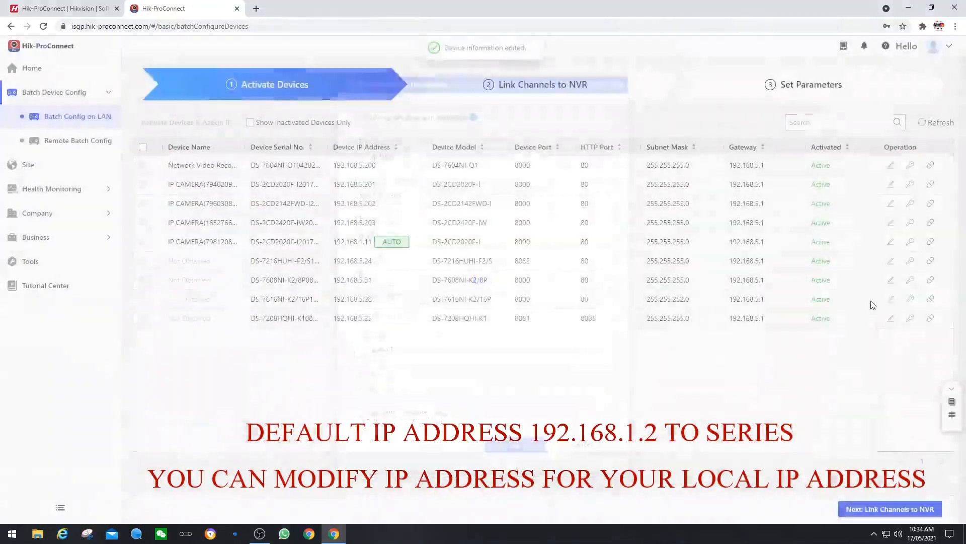
Step: Set the last camera to fixed address 192.168.5.204 with computer time sync
{"action": "left_click", "coordinate": [890, 242]}
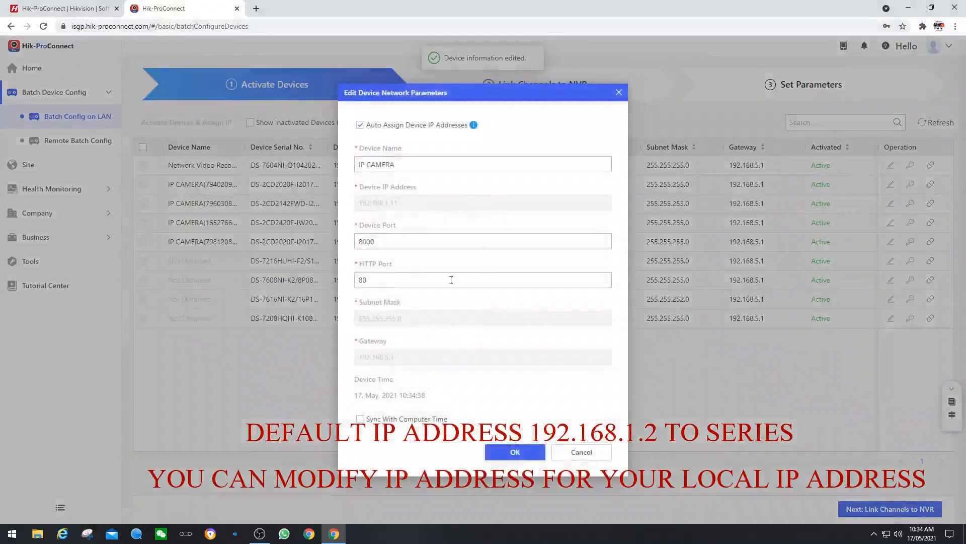
{"action": "left_click", "coordinate": [361, 125]}
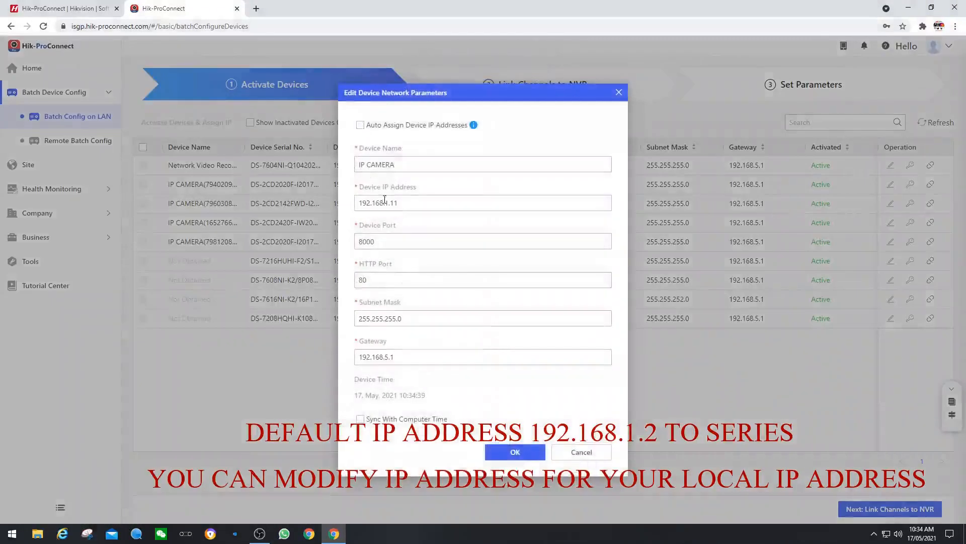
{"action": "left_click_drag", "start_coordinate": [383, 202], "coordinate": [476, 216]}
{"action": "key", "text": "BackSpace"}
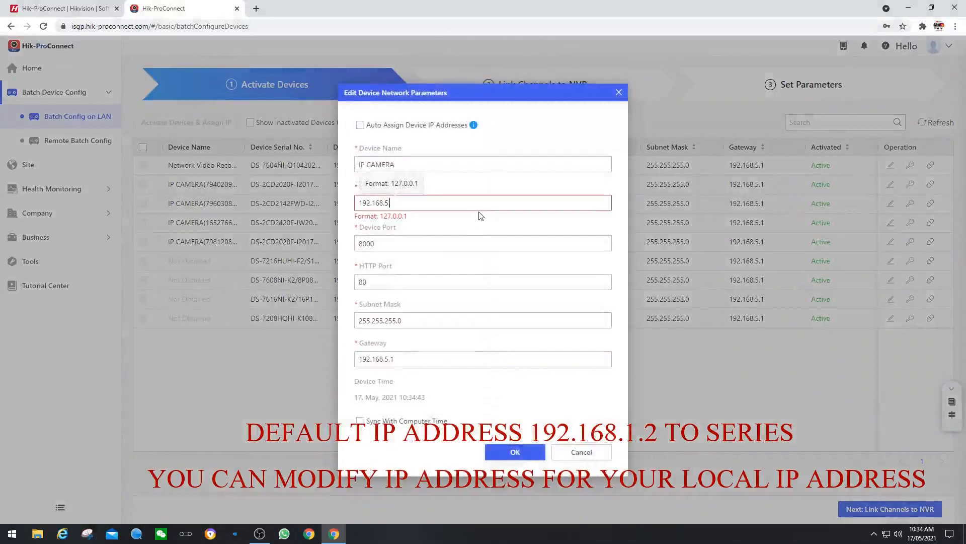
{"action": "type", "text": ".204"}
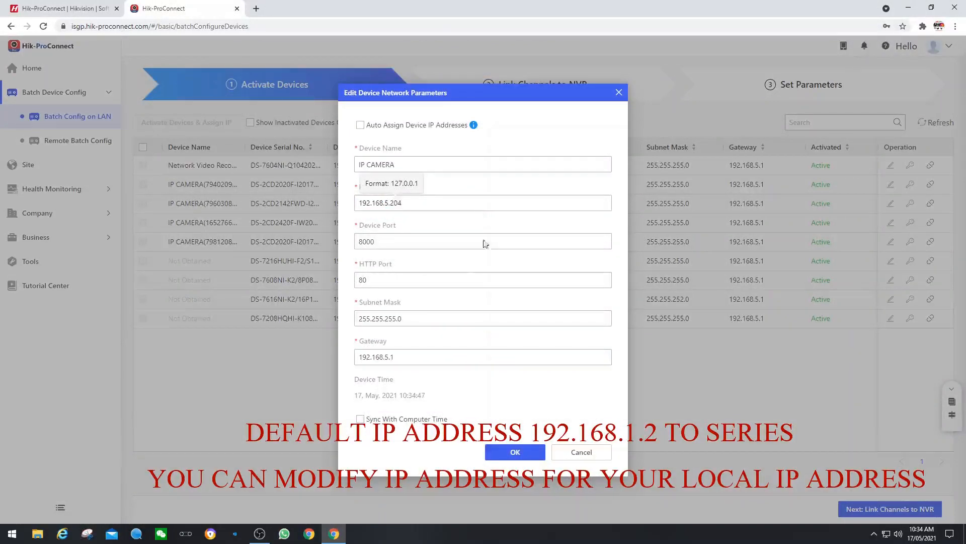
{"action": "left_click", "coordinate": [360, 419]}
{"action": "left_click", "coordinate": [517, 453]}
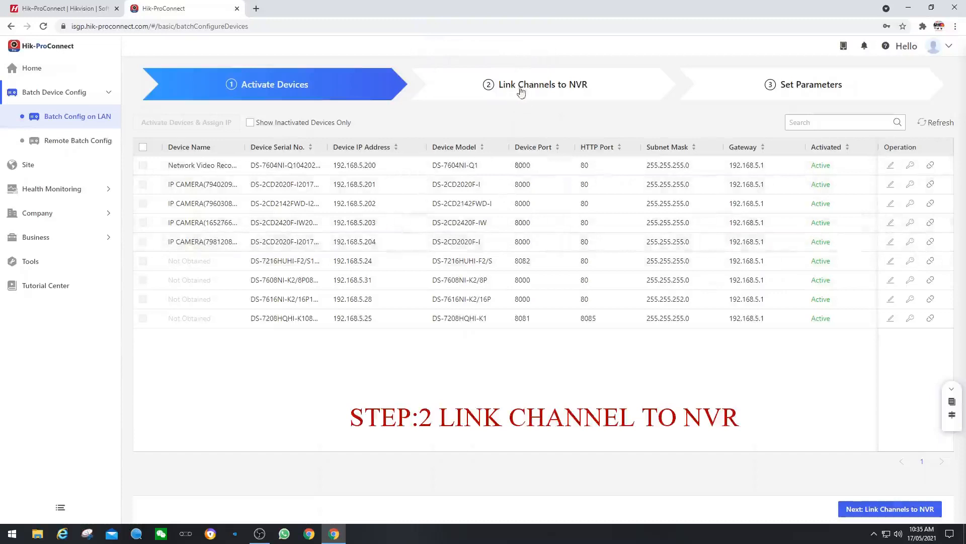
Step: Advance to Link Channels to NVR and open the camera picker for the NVR
{"action": "left_click", "coordinate": [549, 86]}
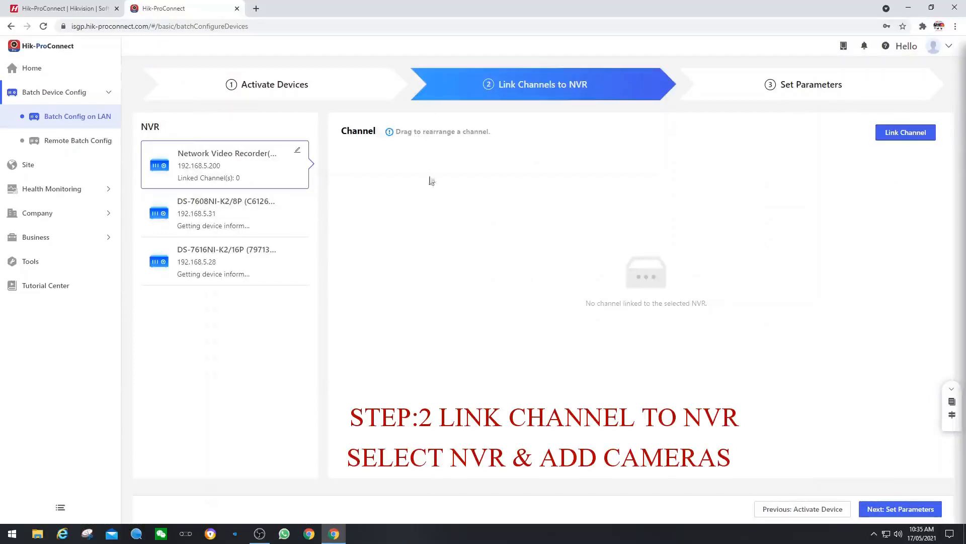
{"action": "left_click", "coordinate": [892, 137]}
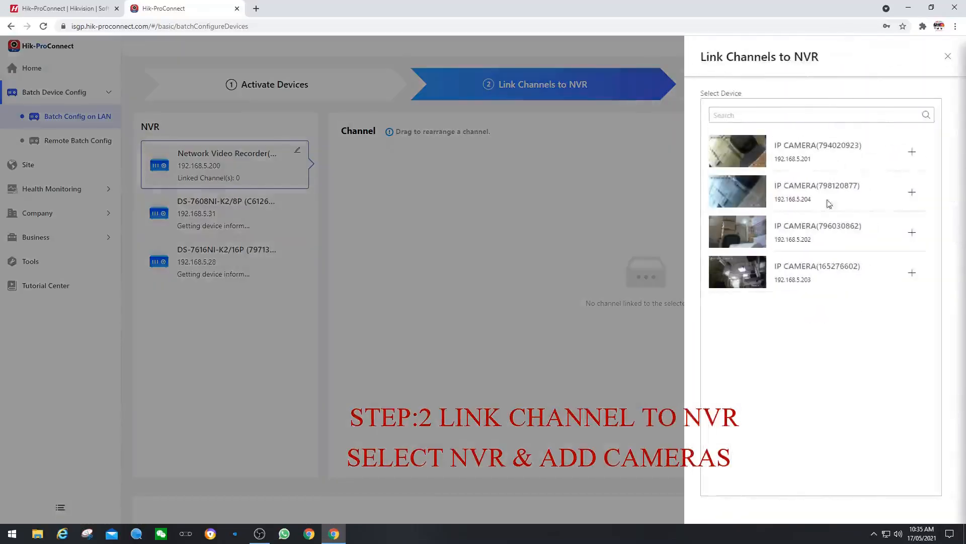
Step: Add the four IP cameras (192.168.5.201–204) as NVR channels and close the picker
{"action": "left_click", "coordinate": [912, 152]}
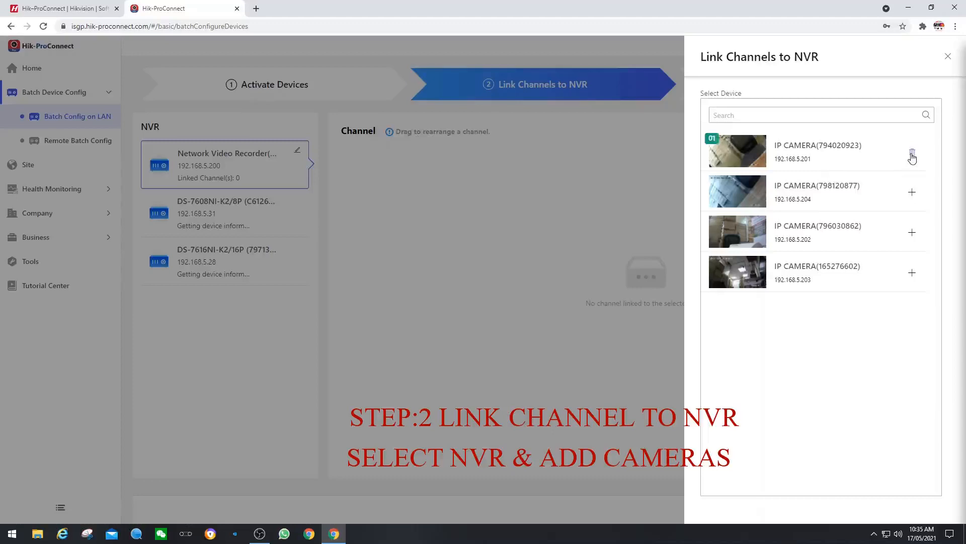
{"action": "left_click", "coordinate": [912, 194]}
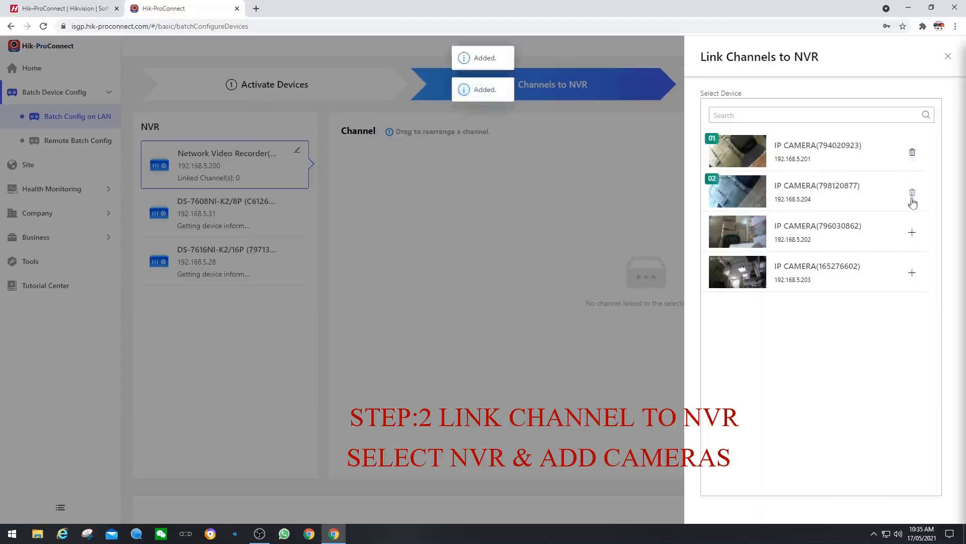
{"action": "left_click", "coordinate": [913, 235]}
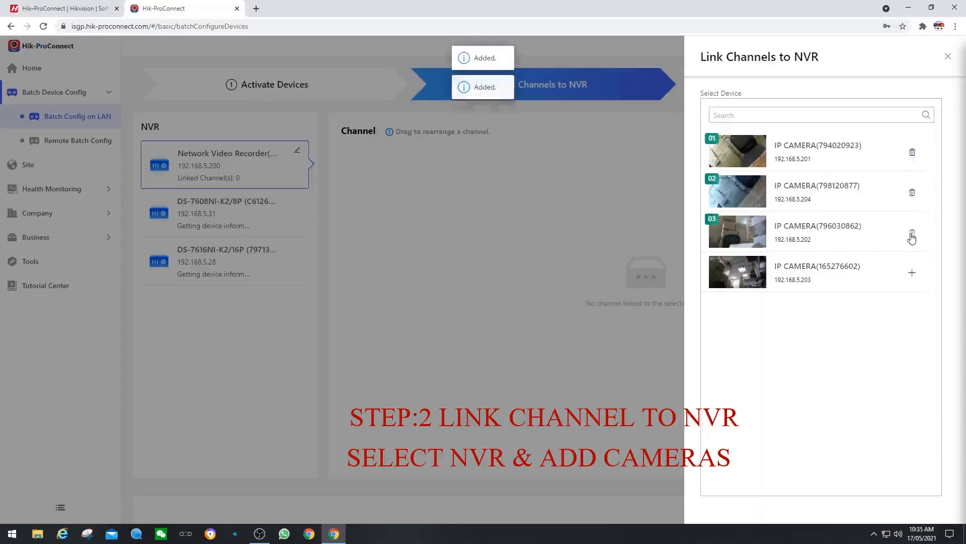
{"action": "left_click", "coordinate": [912, 276]}
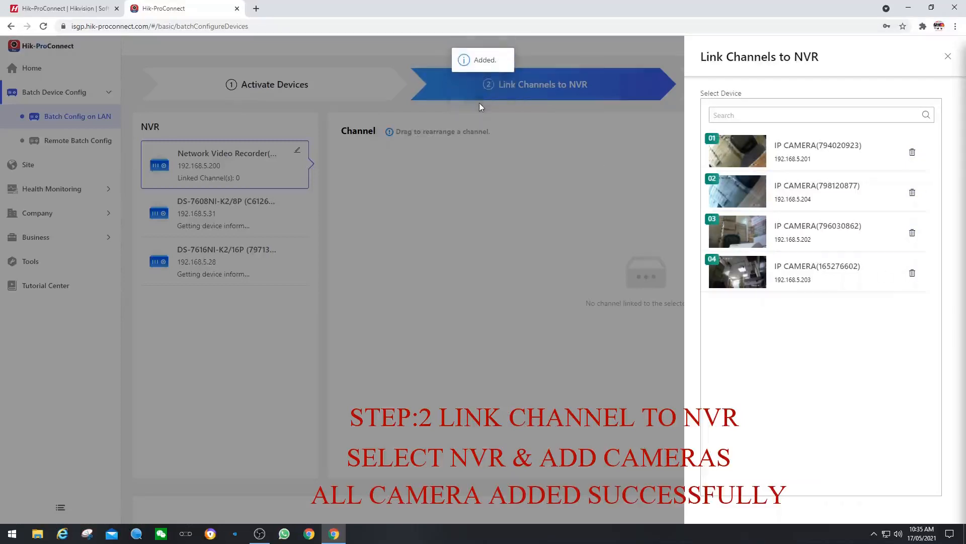
{"action": "left_click", "coordinate": [948, 57]}
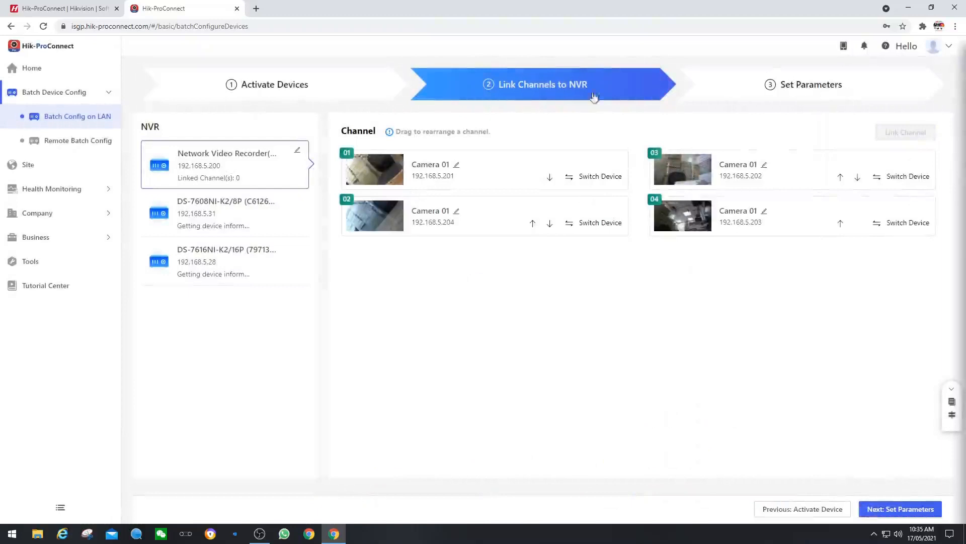
Step: Go to Set Parameters, tick the 192.168.5.200 NVR, and cancel the 192.168.5.25 login request
{"action": "left_click", "coordinate": [803, 90]}
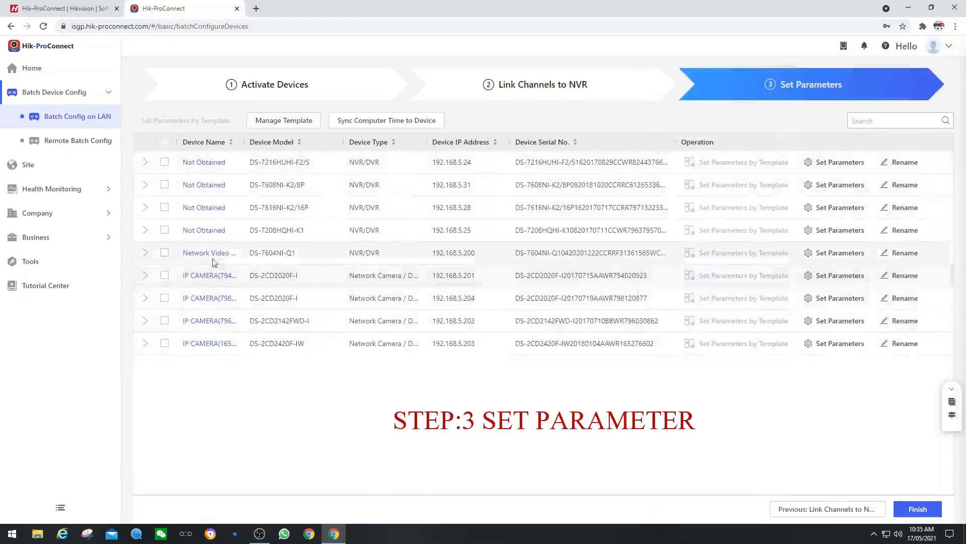
{"action": "left_click", "coordinate": [165, 253]}
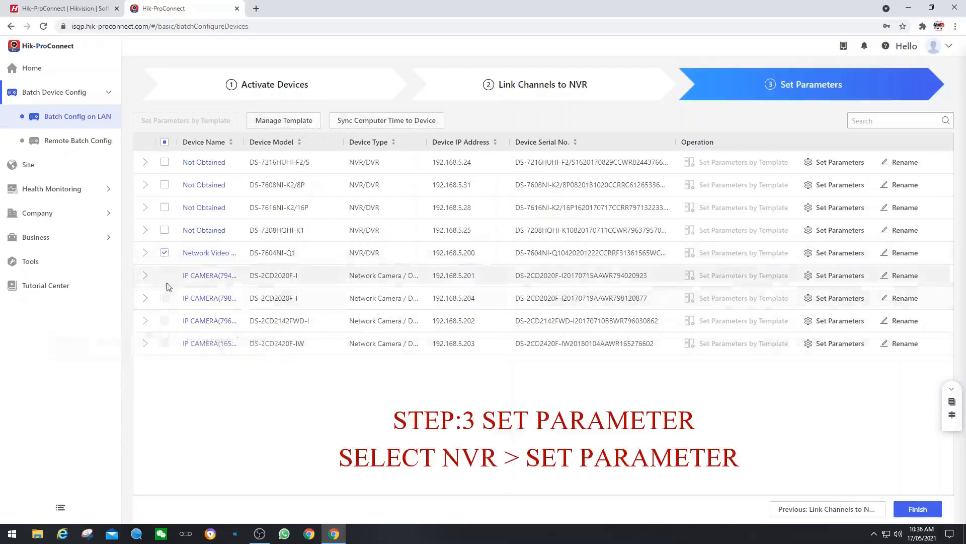
{"action": "left_click", "coordinate": [165, 231]}
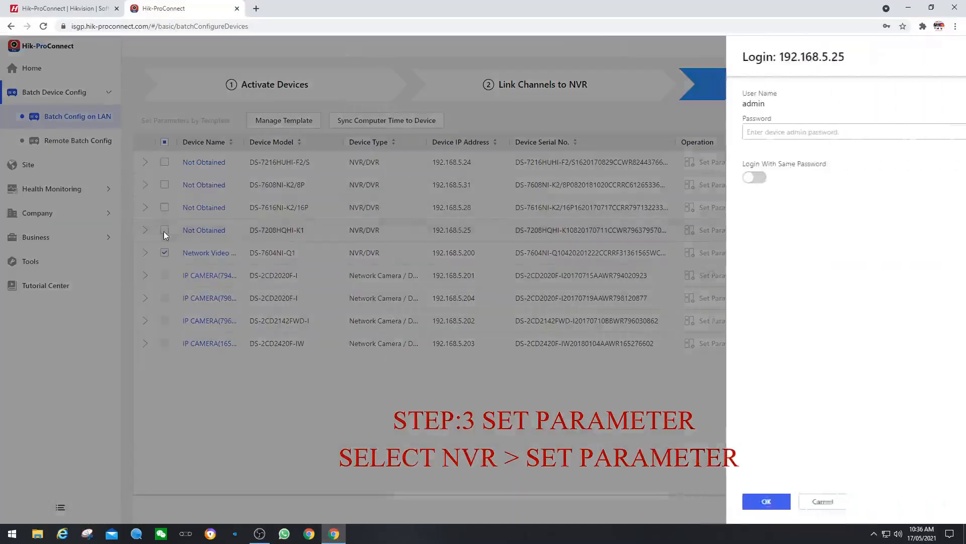
{"action": "left_click", "coordinate": [822, 501]}
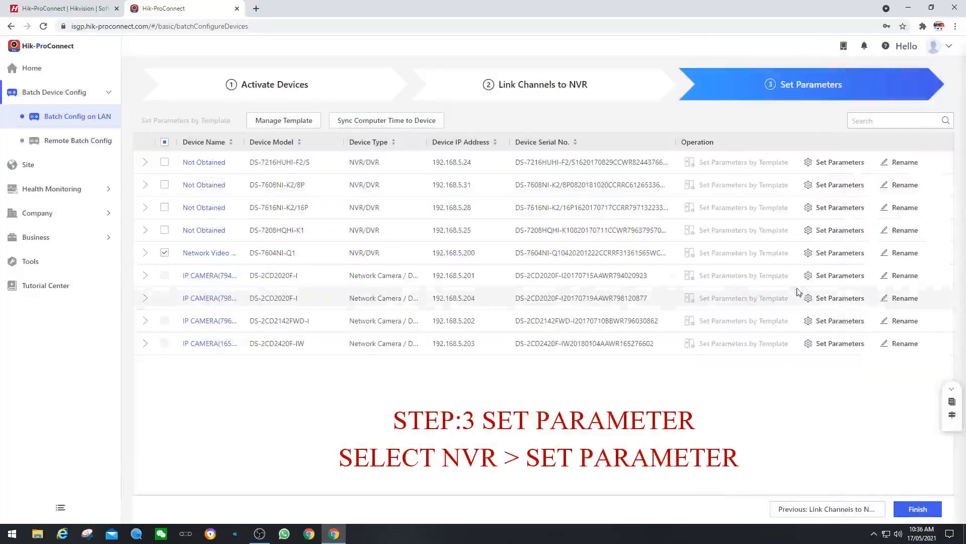
Step: Rename the NVR at 192.168.5.200 to 'My office NVR'
{"action": "left_click", "coordinate": [901, 254]}
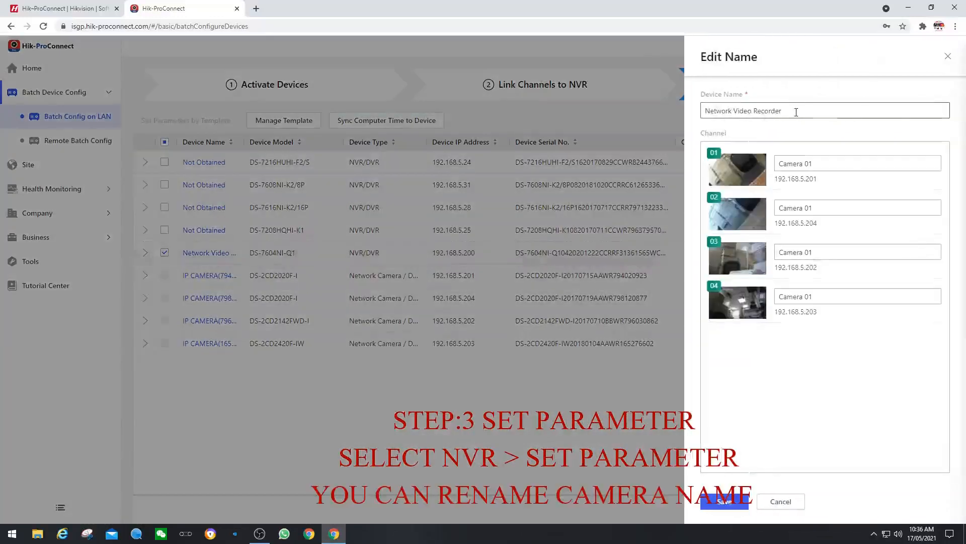
{"action": "left_click_drag", "start_coordinate": [798, 111], "coordinate": [643, 115]}
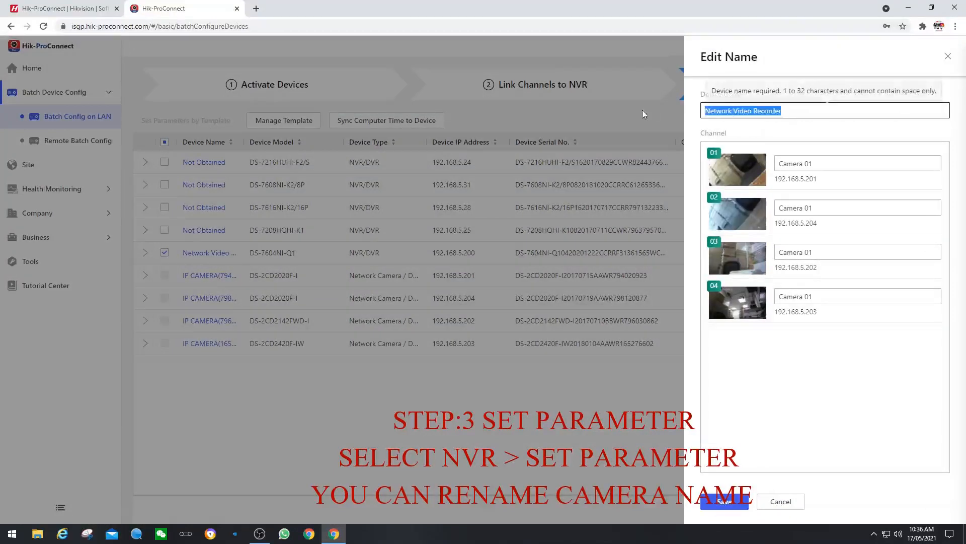
{"action": "type", "text": "My"}
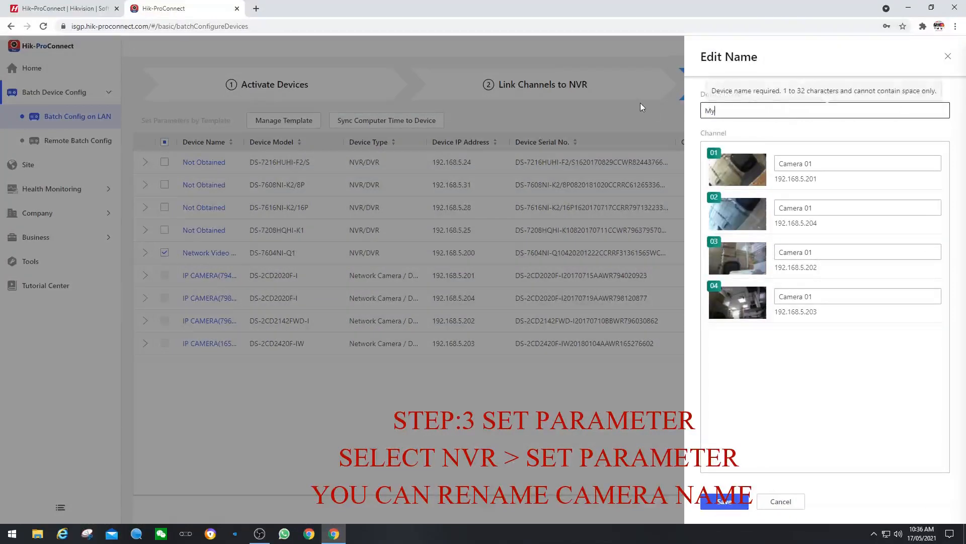
{"action": "type", "text": " cffive NVR"}
{"action": "left_click", "coordinate": [731, 111]}
{"action": "key", "text": "BackSpace"}
{"action": "type", "text": "c"}
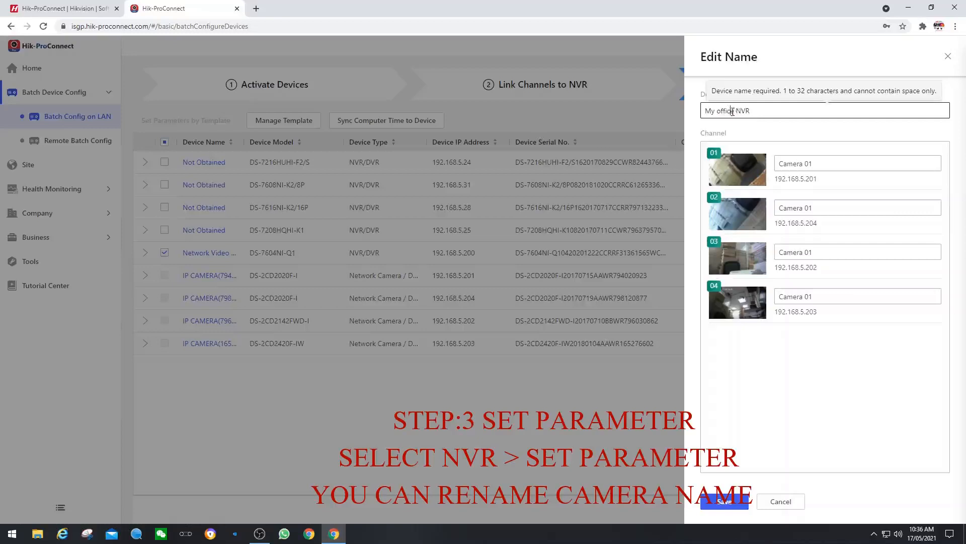
Step: Name channels 01–04 Office Entrance, Office Labby, Office C and Out side Camera, save, and open Set Parameters
{"action": "triple_click", "coordinate": [812, 164]}
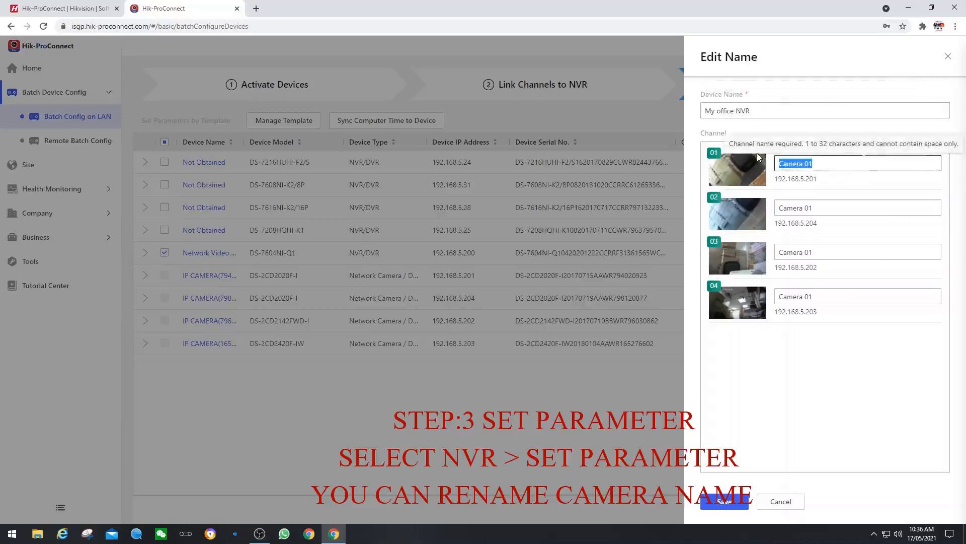
{"action": "type", "text": "Office Entrance"}
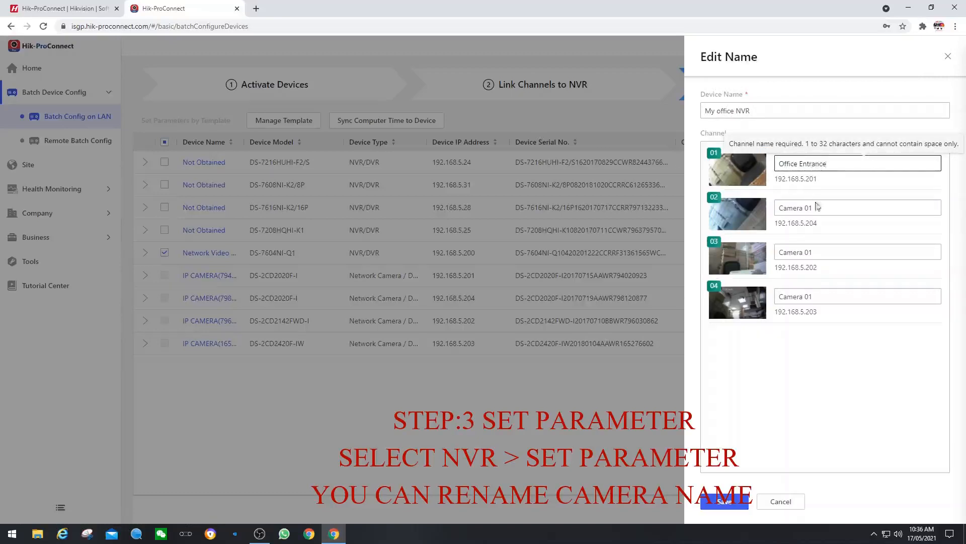
{"action": "left_click_drag", "start_coordinate": [818, 207], "coordinate": [745, 203]}
{"action": "type", "text": "Office "}
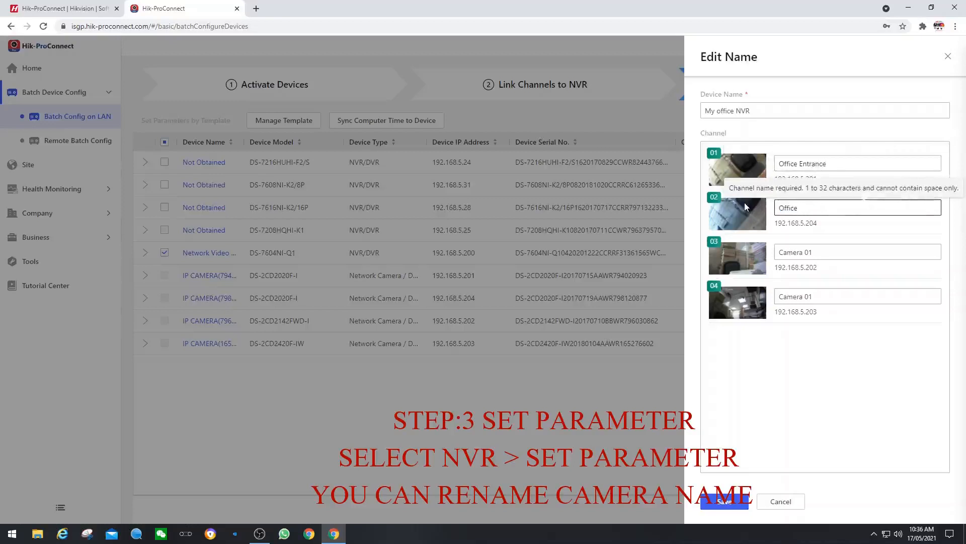
{"action": "type", "text": "Labby"}
{"action": "left_click_drag", "start_coordinate": [850, 252], "coordinate": [699, 245]}
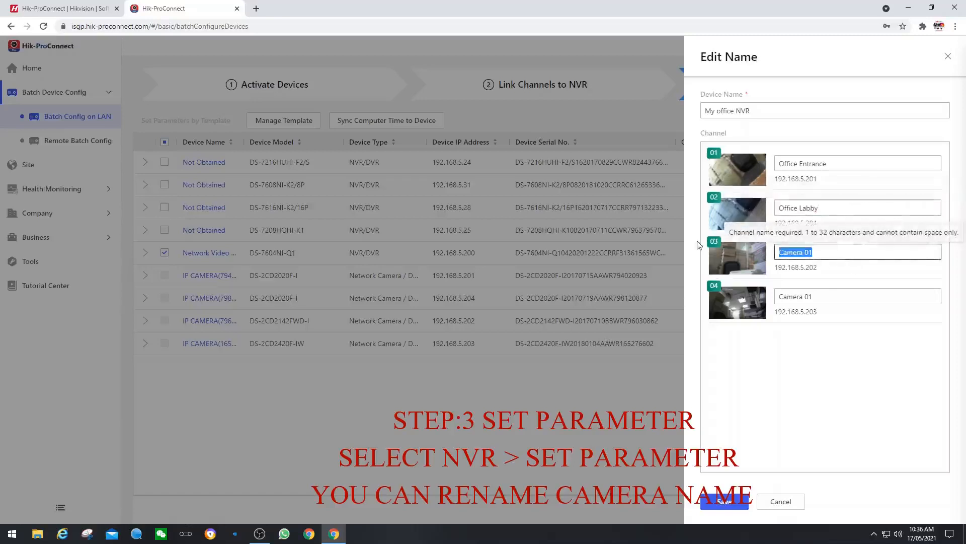
{"action": "type", "text": "Office "}
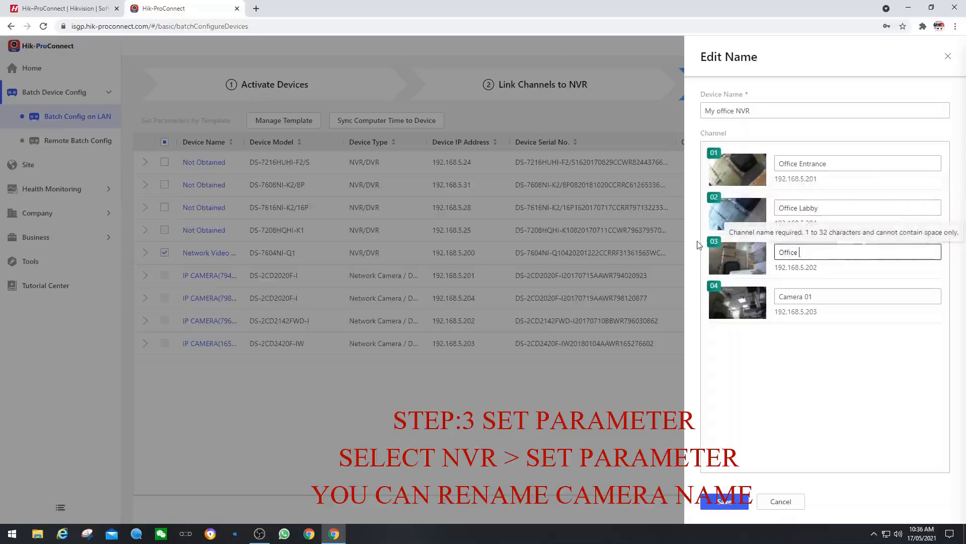
{"action": "type", "text": "Corridor"}
{"action": "left_click_drag", "start_coordinate": [818, 296], "coordinate": [759, 298]}
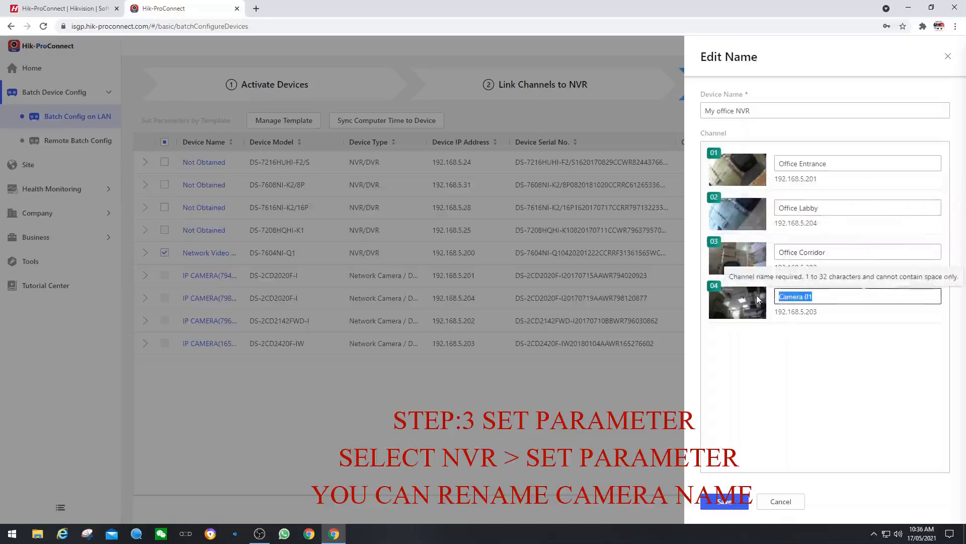
{"action": "type", "text": "O"}
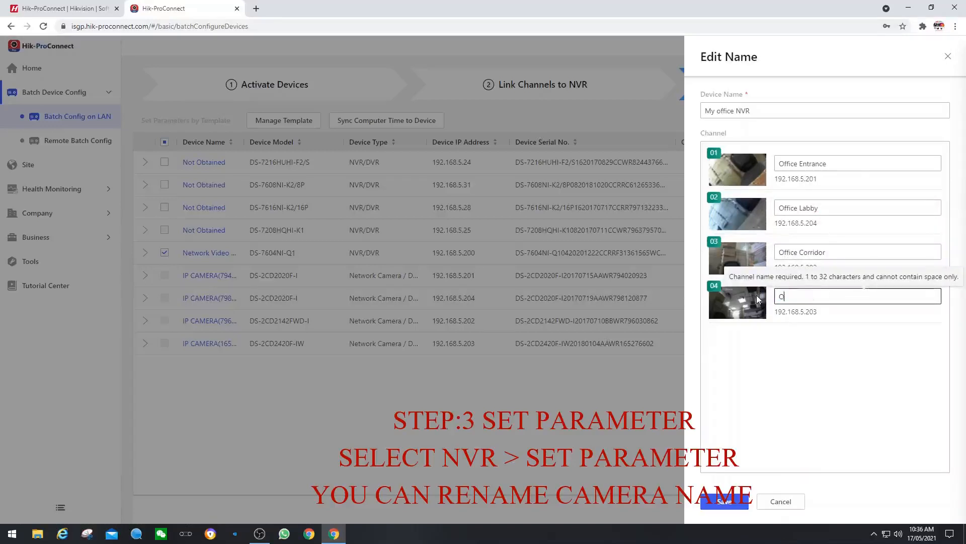
{"action": "type", "text": "ut side Camera"}
{"action": "left_click", "coordinate": [724, 501]}
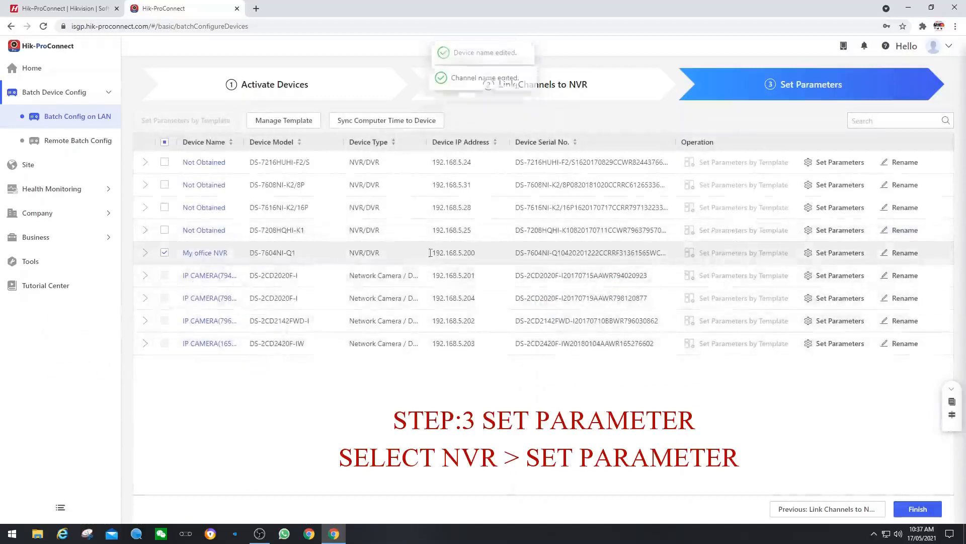
{"action": "left_click", "coordinate": [833, 253]}
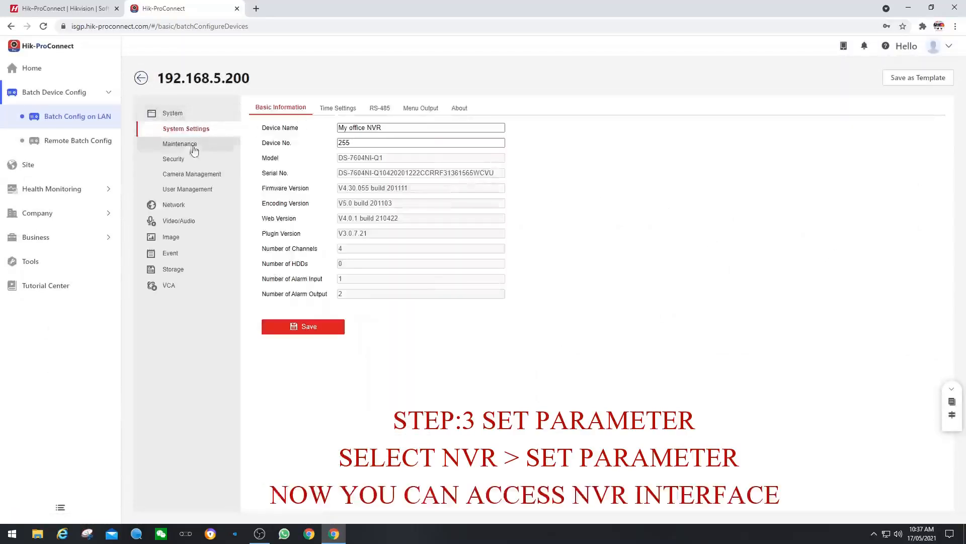
Step: Under Network > Advanced Settings > Platform Access, choose Hik-Connect as the access mode and tick Enable
{"action": "left_click", "coordinate": [334, 107]}
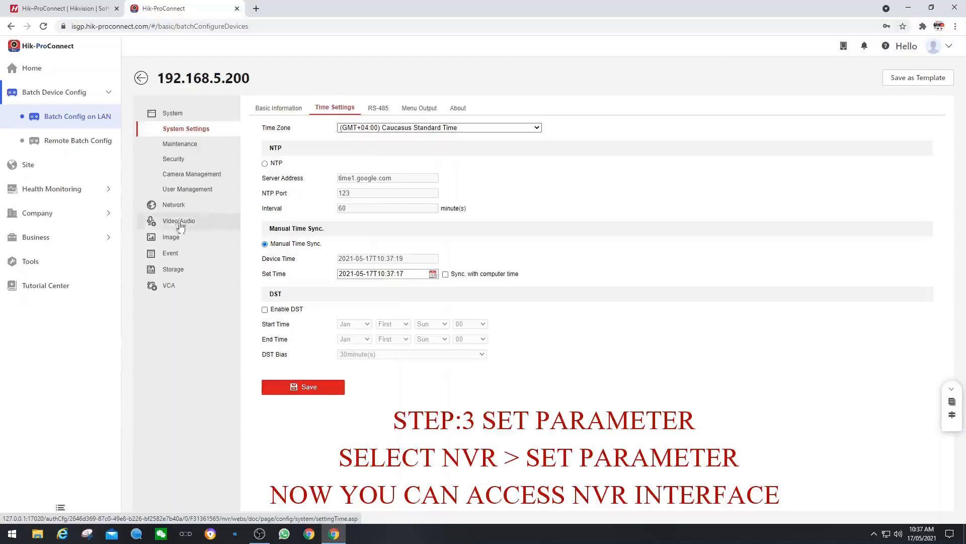
{"action": "left_click", "coordinate": [173, 206]}
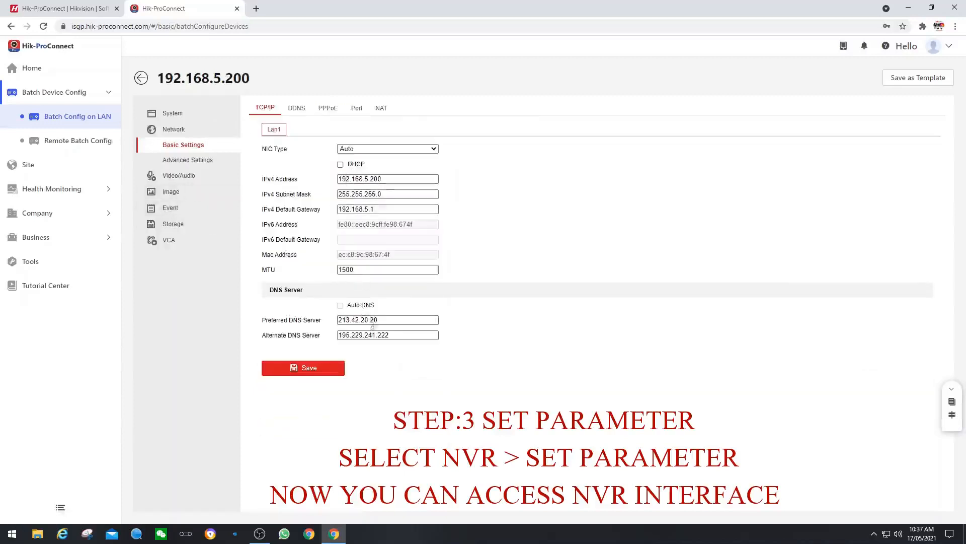
{"action": "left_click", "coordinate": [194, 159]}
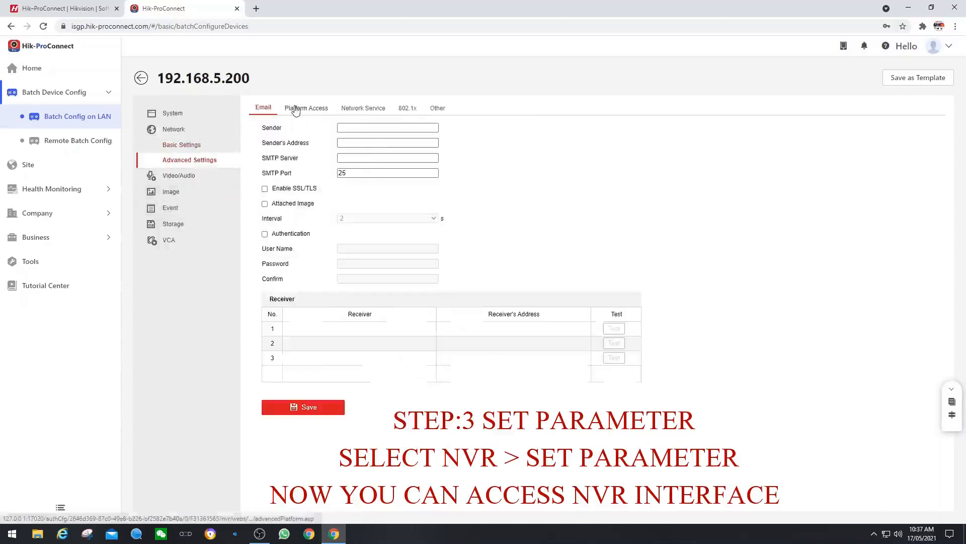
{"action": "left_click", "coordinate": [298, 109]}
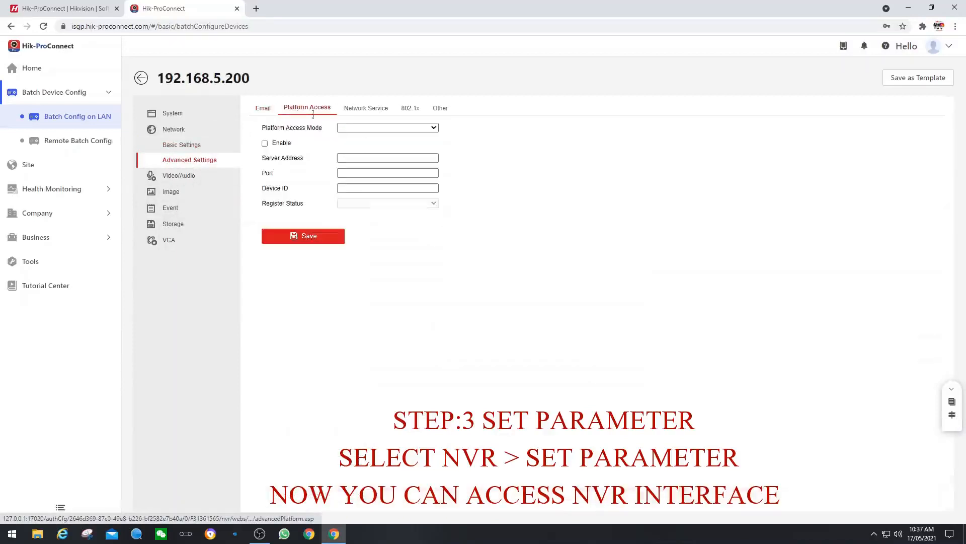
{"action": "left_click", "coordinate": [265, 144]}
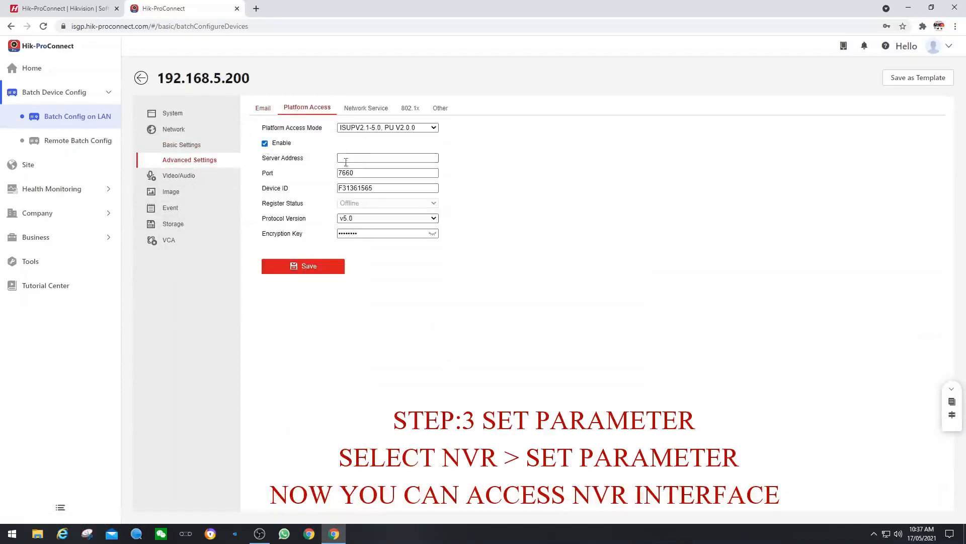
{"action": "left_click", "coordinate": [432, 127]}
{"action": "left_click", "coordinate": [379, 149]}
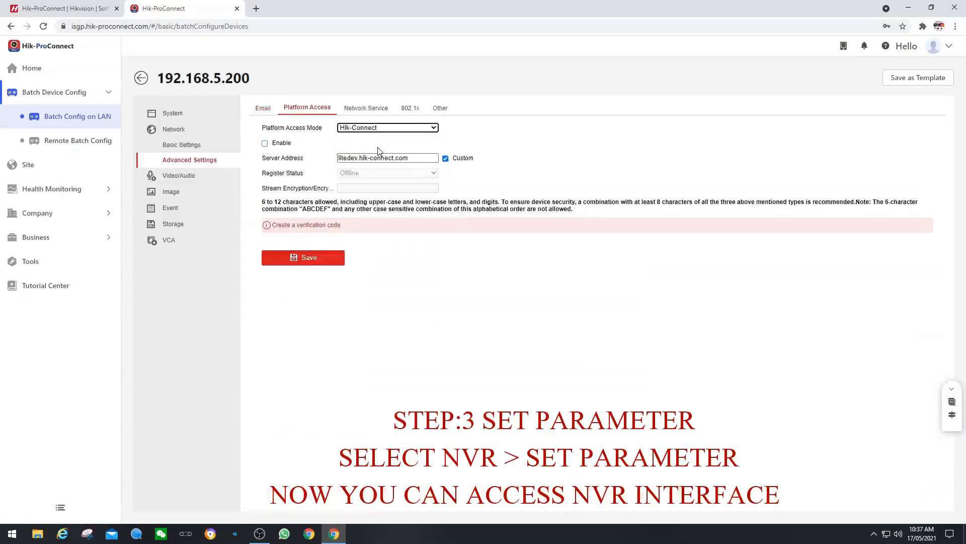
{"action": "left_click", "coordinate": [265, 144]}
Step: Enter and confirm a new Hik-Connect verification code, then save the platform access settings
{"action": "left_click", "coordinate": [516, 228]}
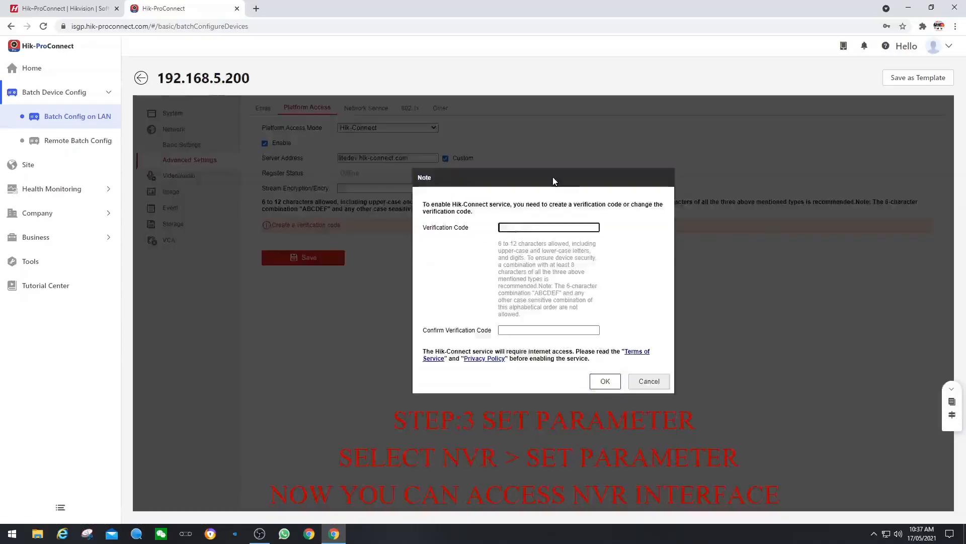
{"action": "type", "text": "********"}
{"action": "key", "text": "Tab"}
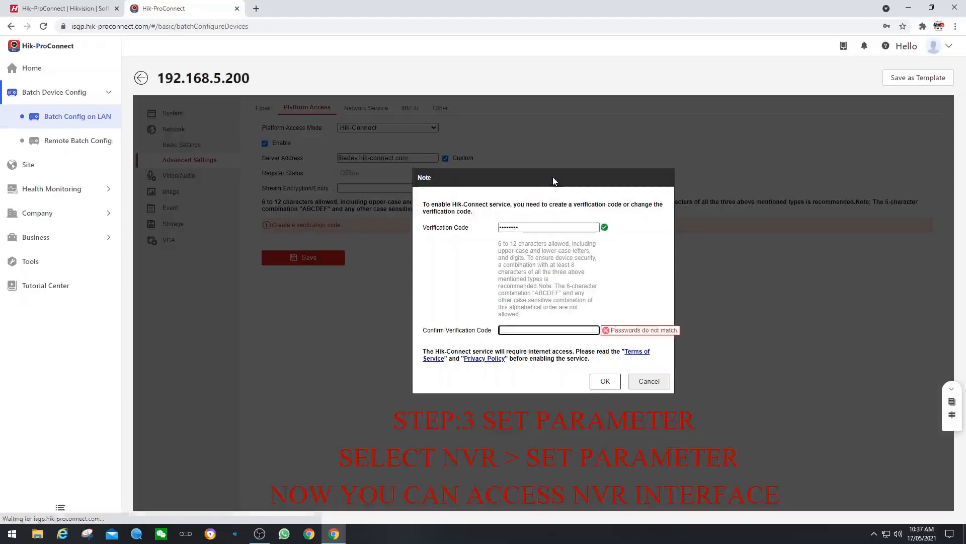
{"action": "type", "text": "********"}
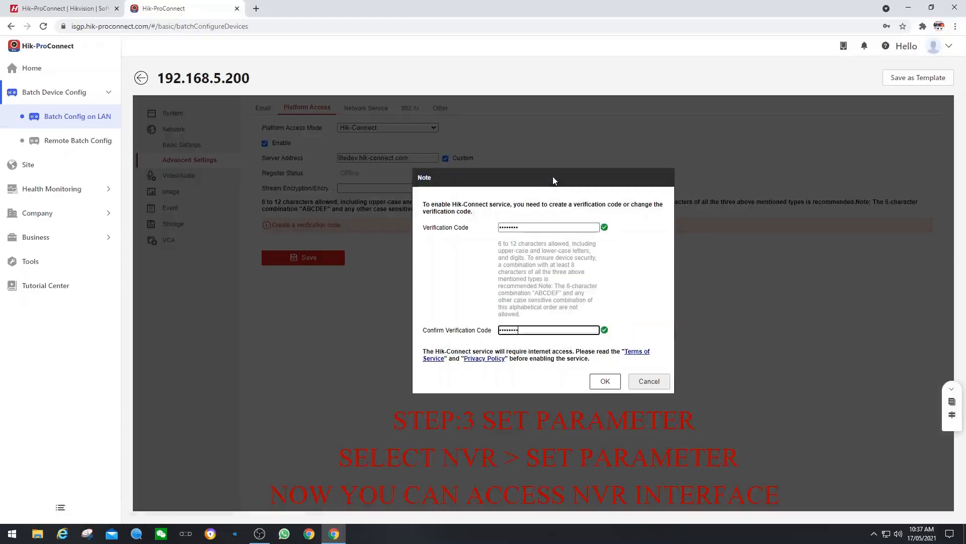
{"action": "left_click", "coordinate": [605, 381]}
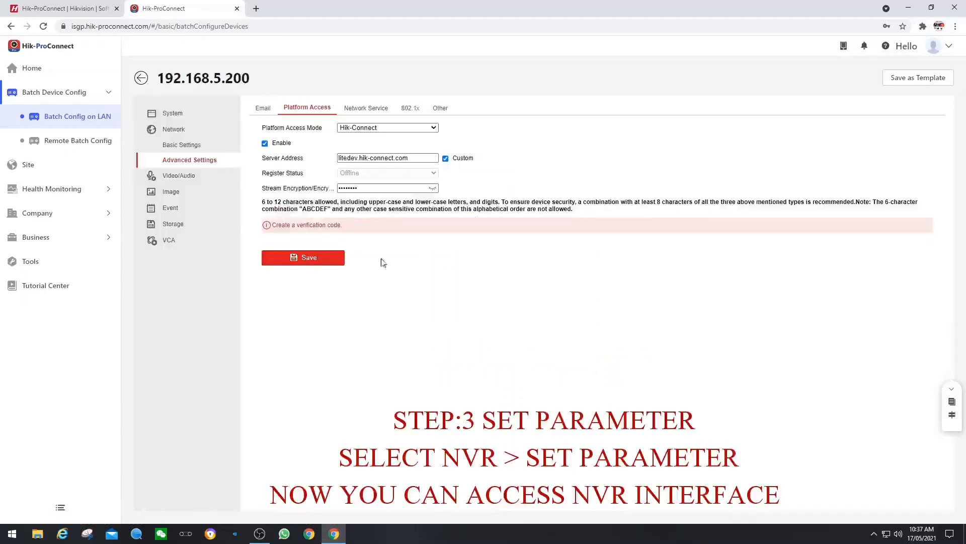
{"action": "left_click", "coordinate": [314, 258]}
Step: Lower Office Entrance's max bitrate from 4096 to 2048 Kbps and save it
{"action": "left_click", "coordinate": [176, 176]}
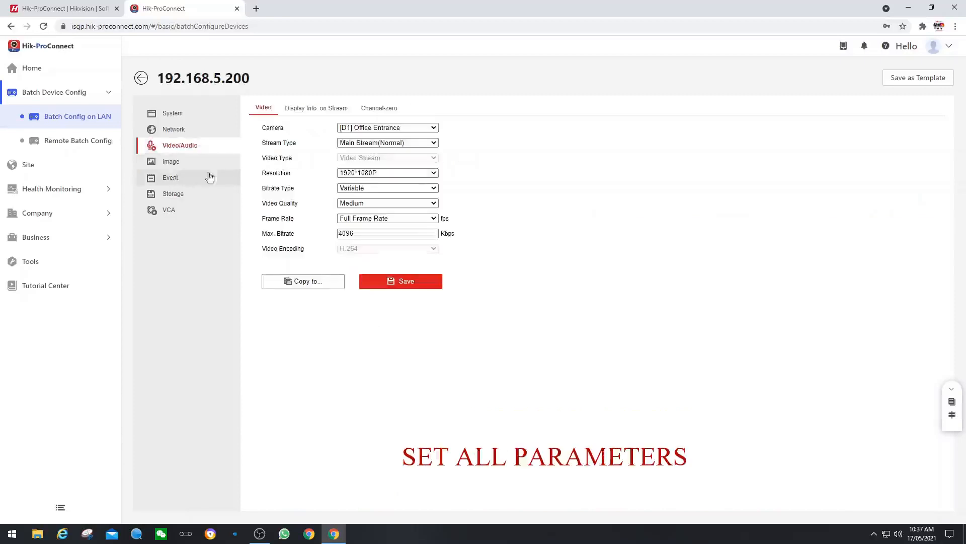
{"action": "left_click_drag", "start_coordinate": [360, 233], "coordinate": [290, 232]}
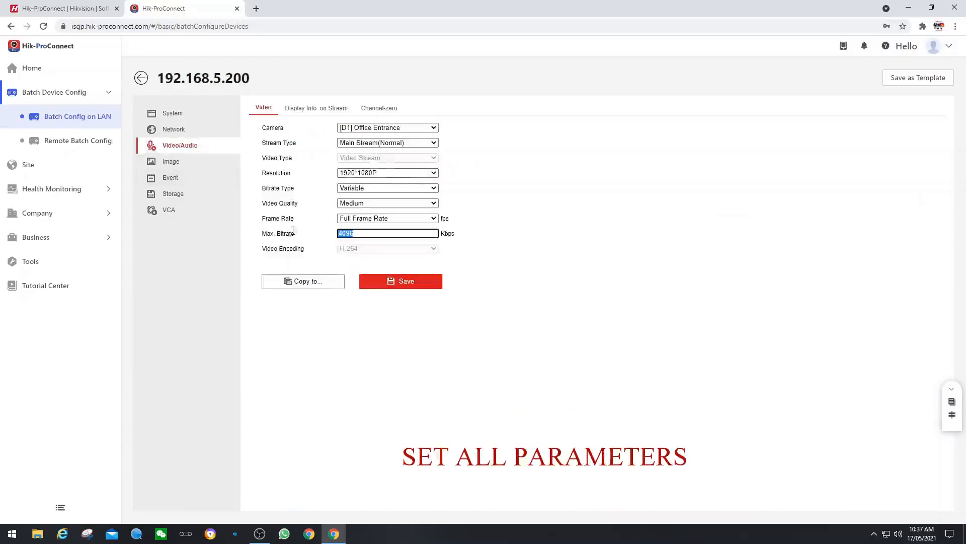
{"action": "type", "text": "2048"}
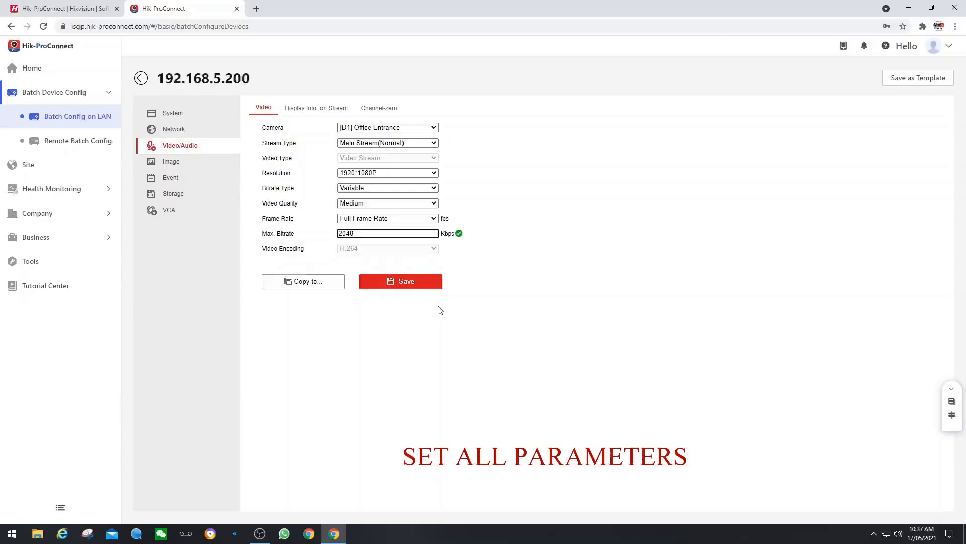
{"action": "left_click", "coordinate": [423, 283]}
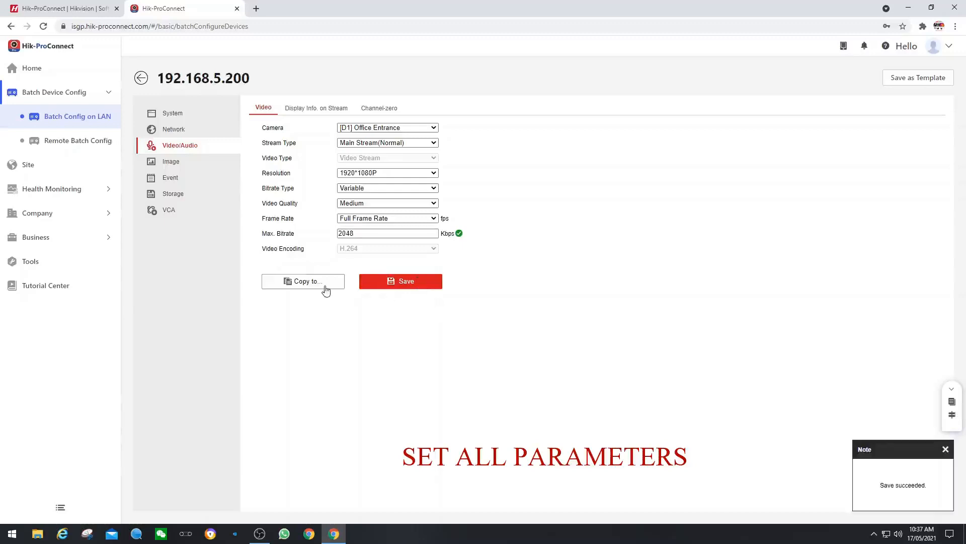
Step: Copy the 2048 Kbps video settings to all other cameras (D2–D4)
{"action": "left_click", "coordinate": [325, 285]}
{"action": "left_click", "coordinate": [469, 225]}
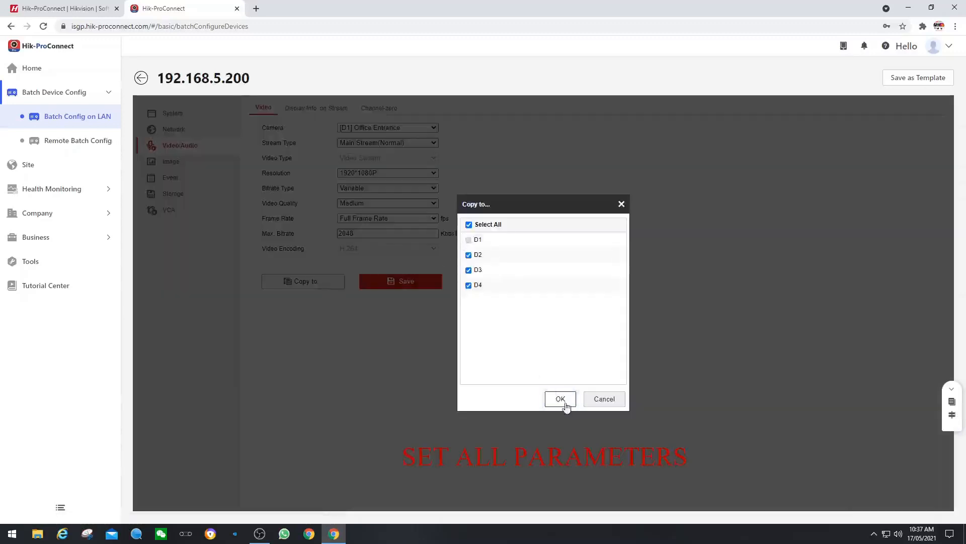
{"action": "left_click", "coordinate": [561, 399]}
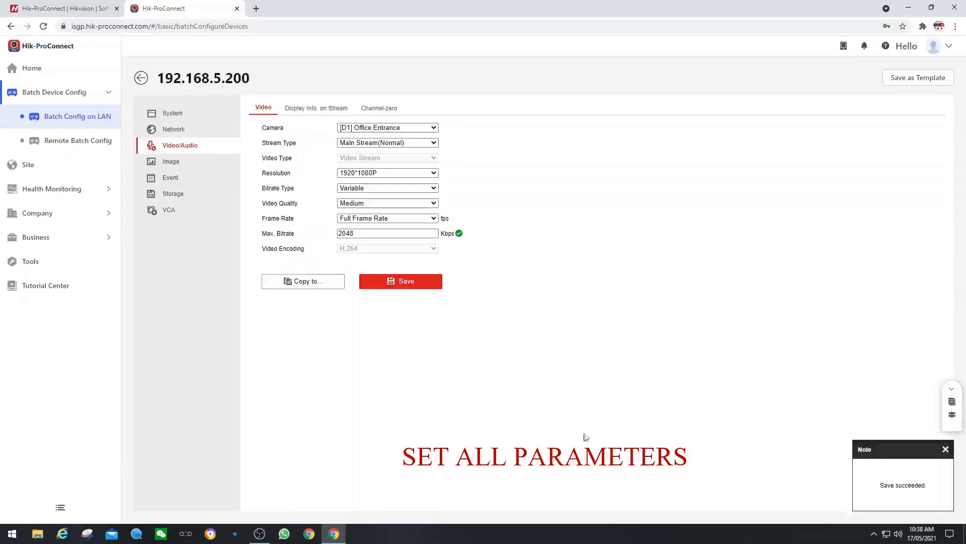
{"action": "left_click", "coordinate": [171, 161]}
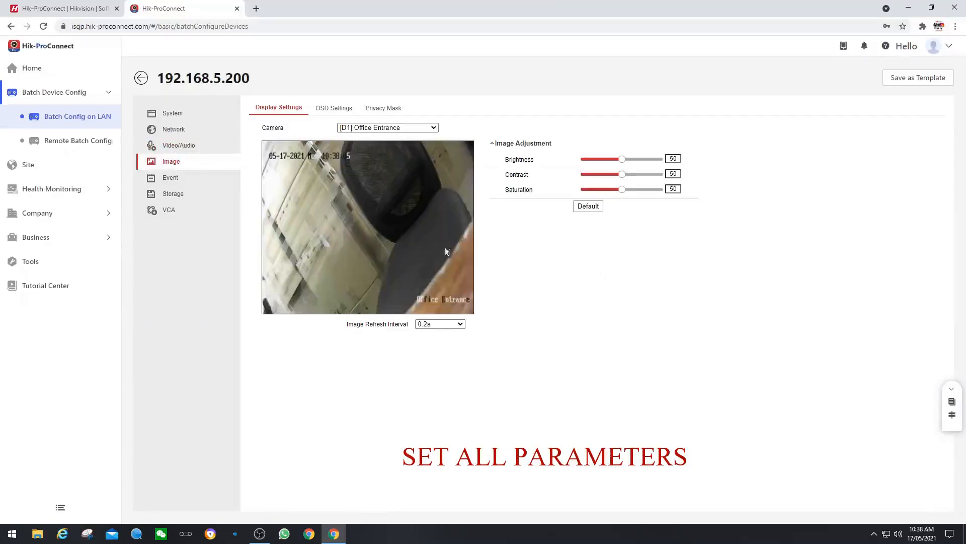
Step: Check the OSD settings, then go back to Network > Advanced Settings > Platform Access
{"action": "left_click", "coordinate": [333, 107]}
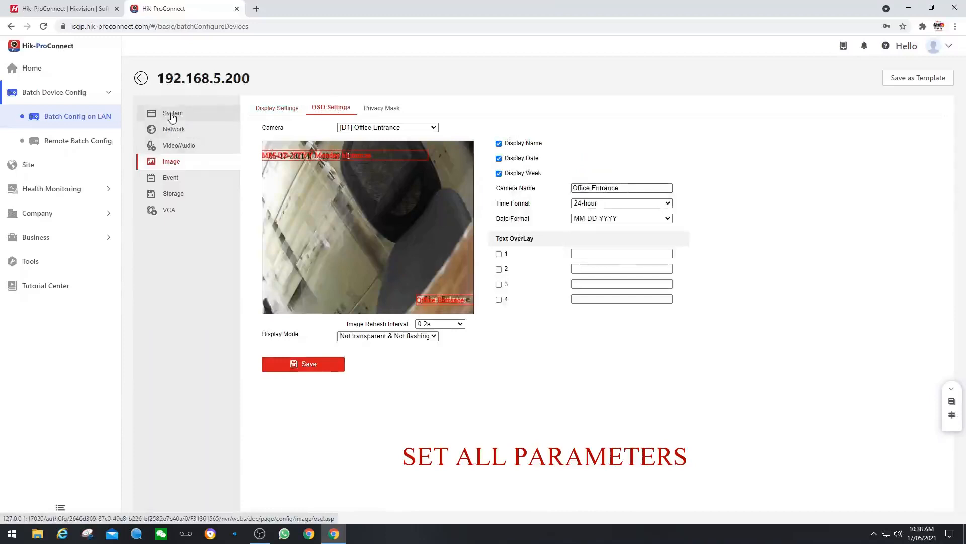
{"action": "left_click", "coordinate": [176, 149]}
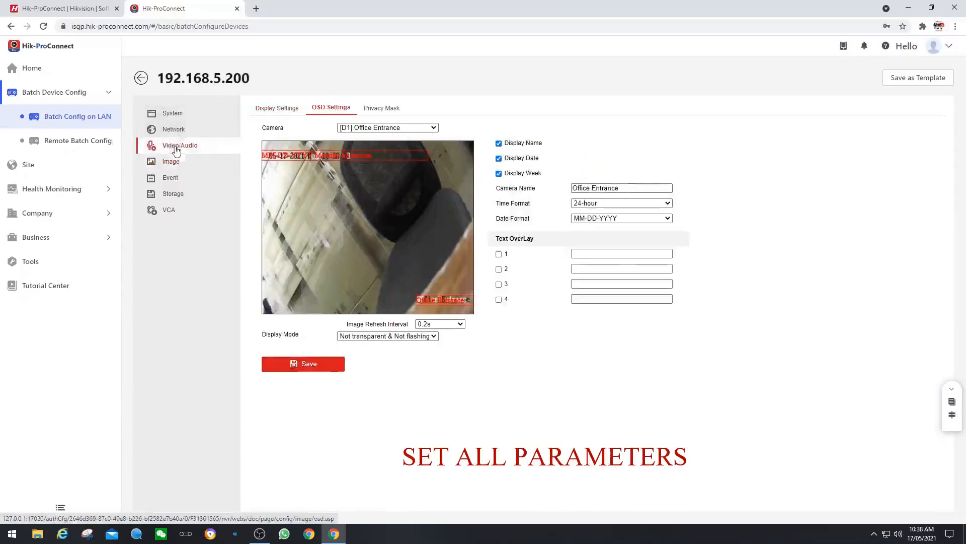
{"action": "left_click", "coordinate": [173, 132]}
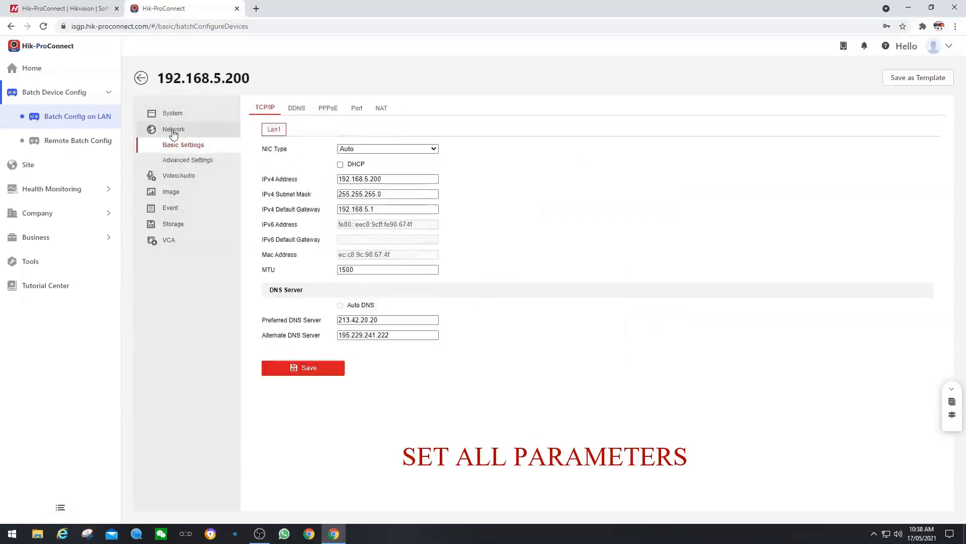
{"action": "left_click", "coordinate": [184, 160]}
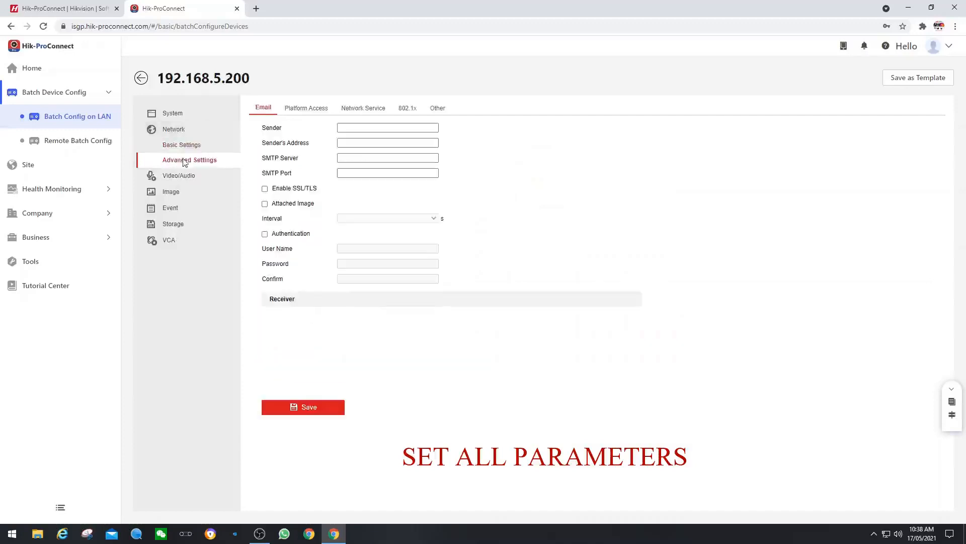
{"action": "left_click", "coordinate": [311, 108]}
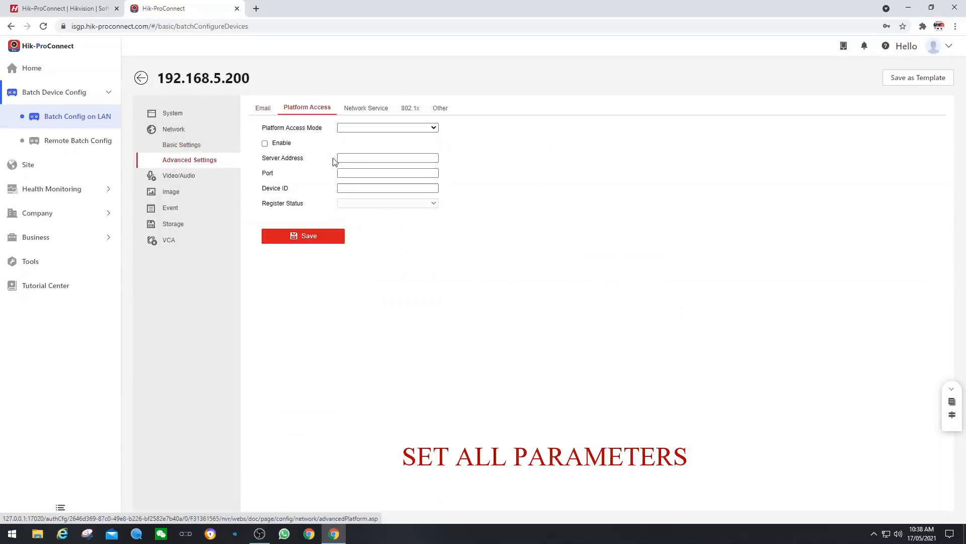
Step: Re-select Hik-Connect, enable it with a confirmed verification code, save, and open the Storage schedule
{"action": "left_click", "coordinate": [432, 132]}
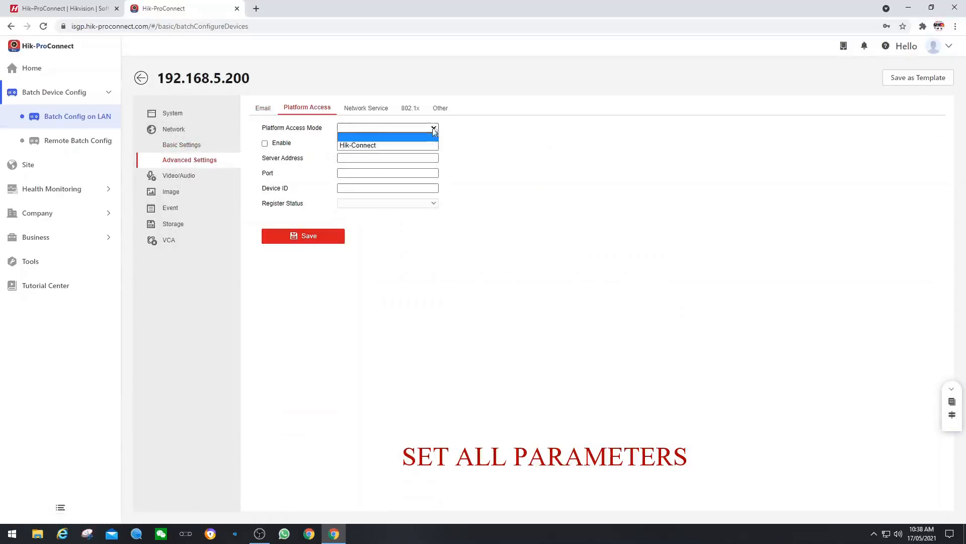
{"action": "left_click", "coordinate": [386, 141]}
{"action": "left_click", "coordinate": [265, 143]}
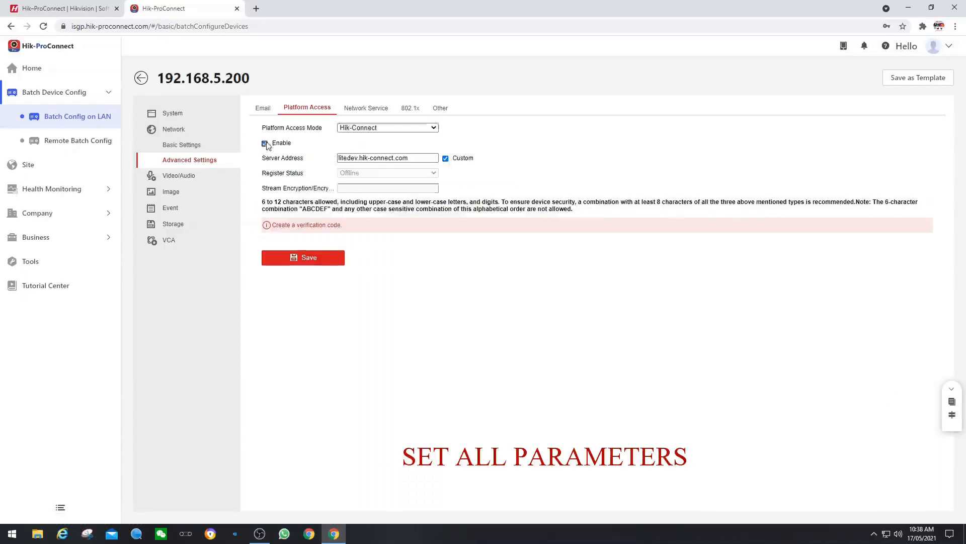
{"action": "left_click", "coordinate": [533, 229]}
{"action": "type", "text": "********"}
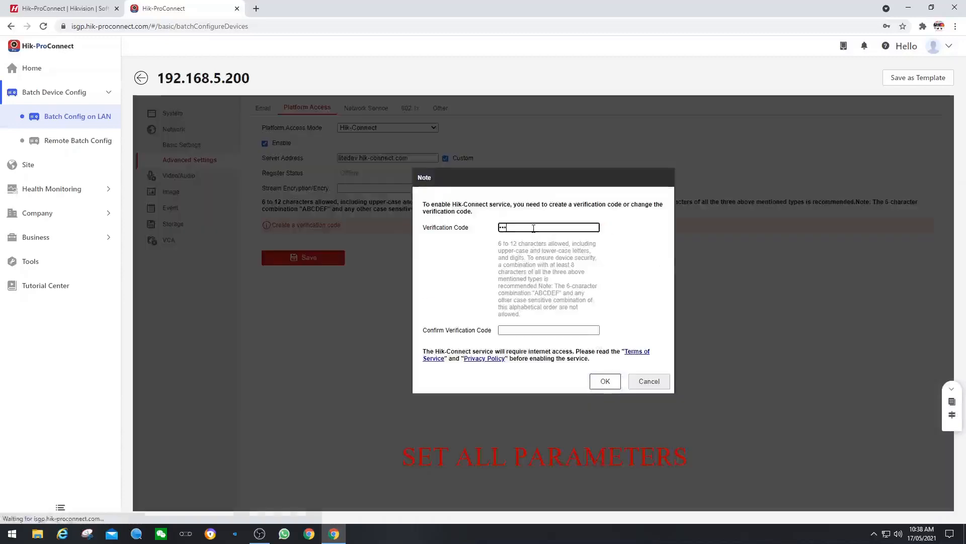
{"action": "key", "text": "Tab"}
{"action": "type", "text": "*****"}
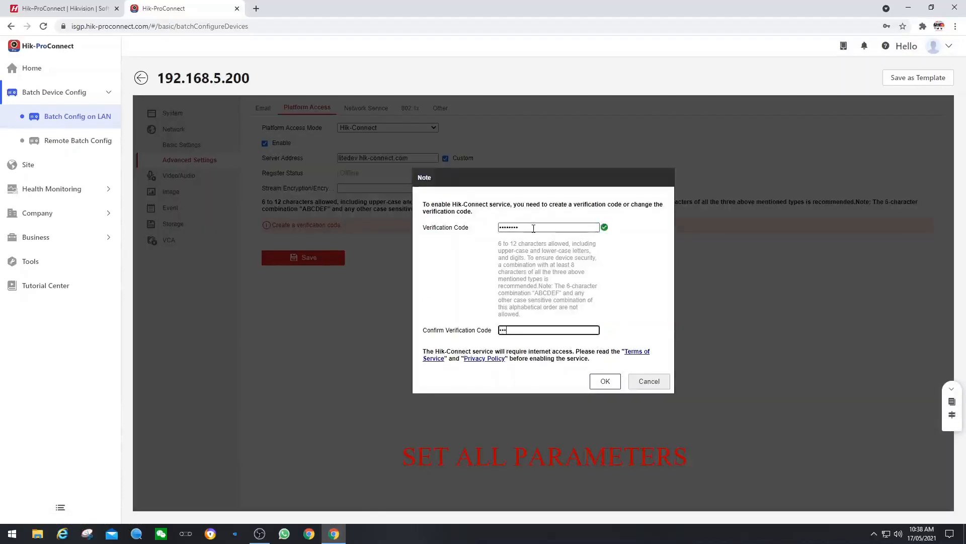
{"action": "type", "text": "***"}
{"action": "left_click", "coordinate": [605, 381]}
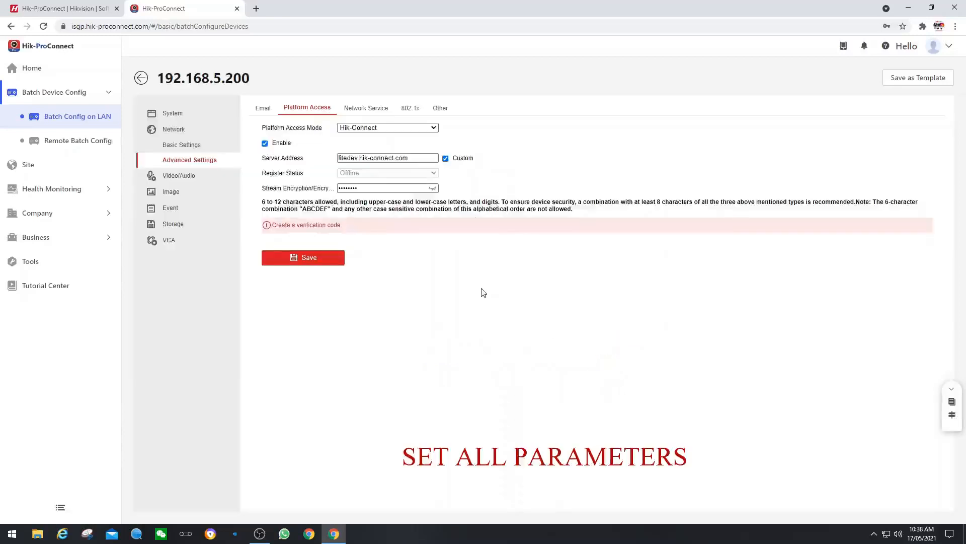
{"action": "left_click", "coordinate": [328, 260]}
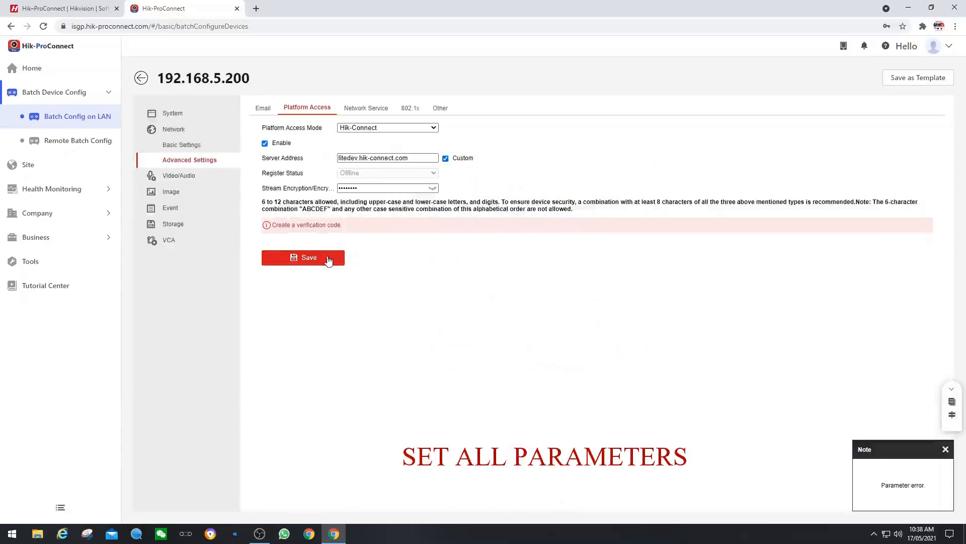
{"action": "left_click", "coordinate": [175, 225]}
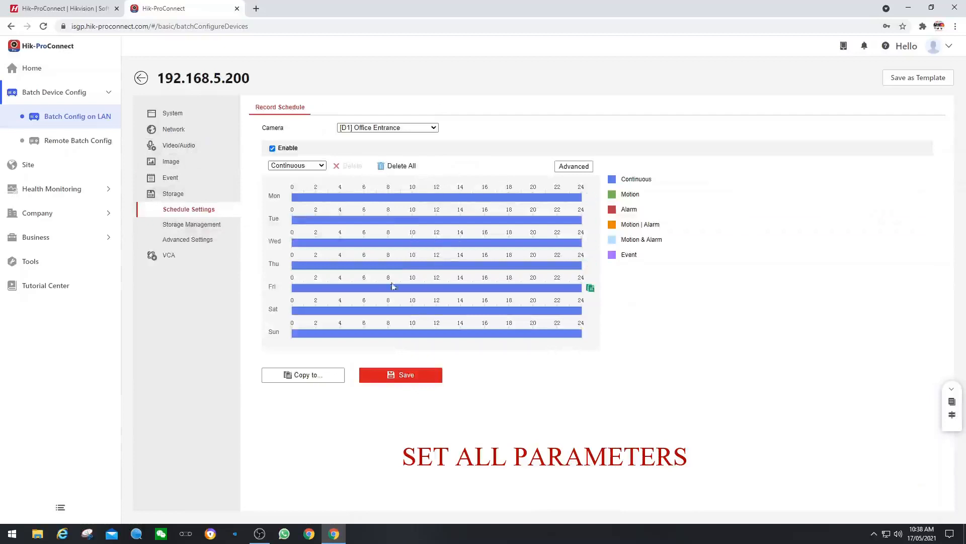
Step: Accept the advanced recording options, copy the continuous schedule to D2–D4, save, and click Finish
{"action": "left_click", "coordinate": [575, 167]}
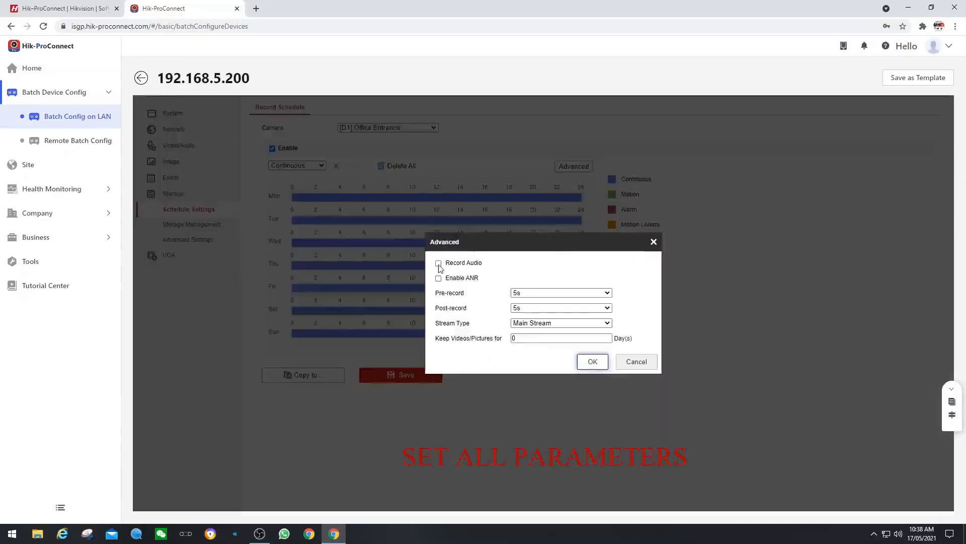
{"action": "left_click", "coordinate": [593, 362]}
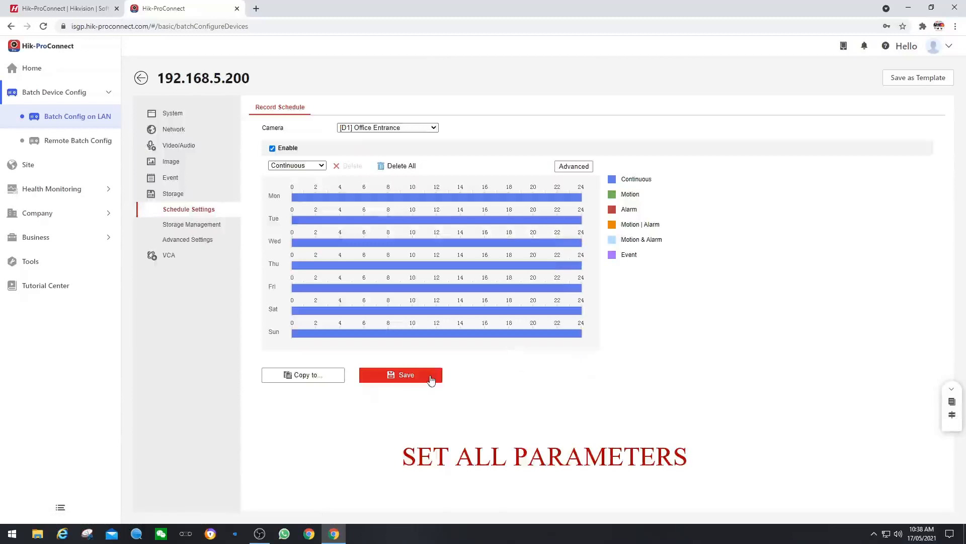
{"action": "left_click", "coordinate": [305, 376]}
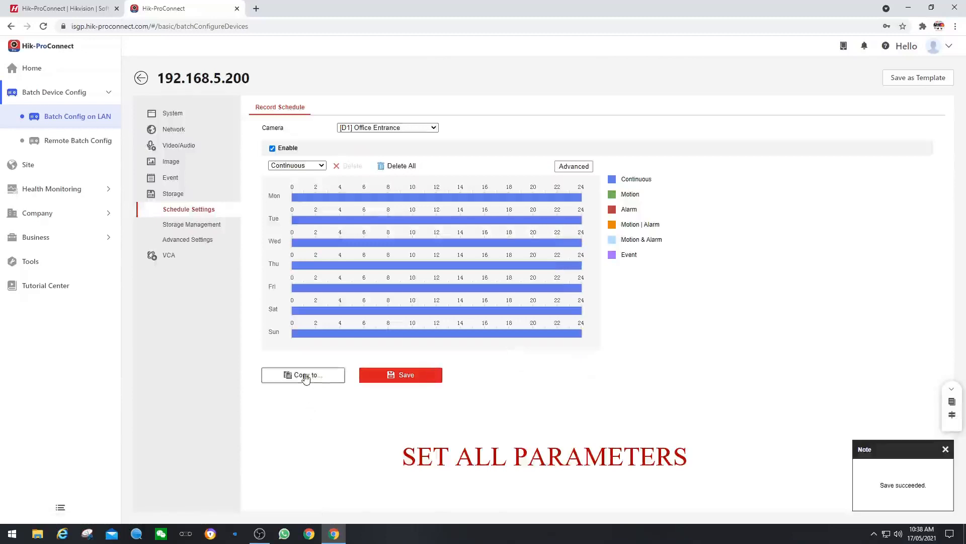
{"action": "left_click", "coordinate": [469, 225]}
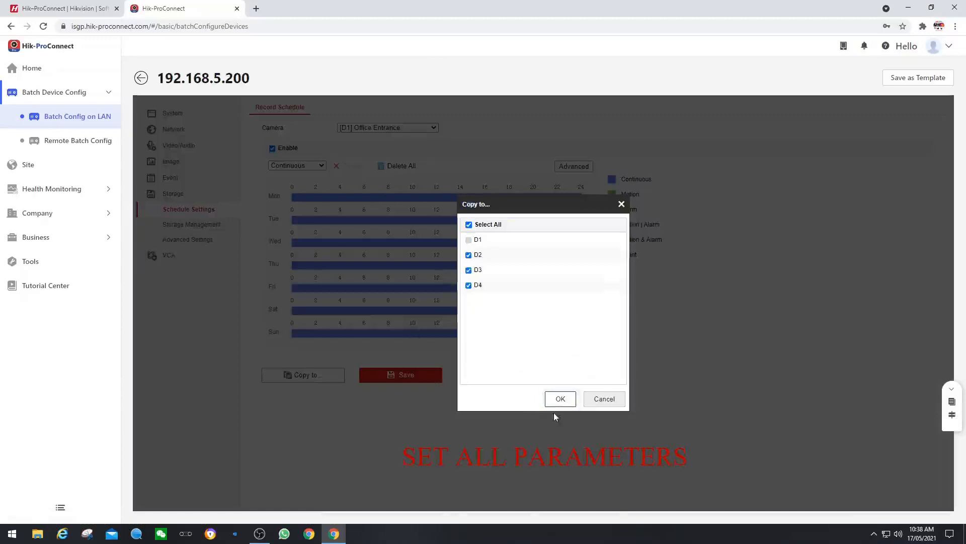
{"action": "left_click", "coordinate": [560, 398]}
{"action": "left_click", "coordinate": [415, 381]}
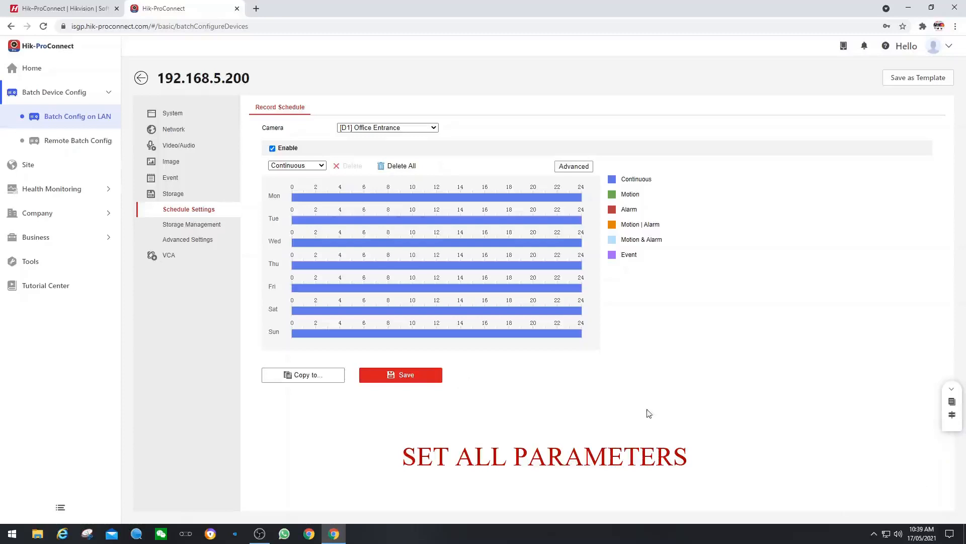
{"action": "left_click", "coordinate": [141, 80]}
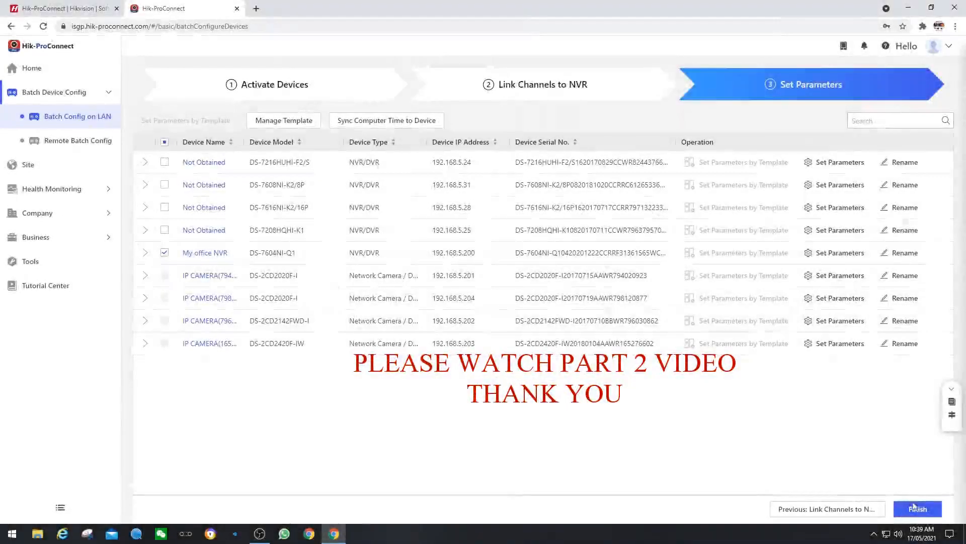
{"action": "left_click", "coordinate": [916, 508]}
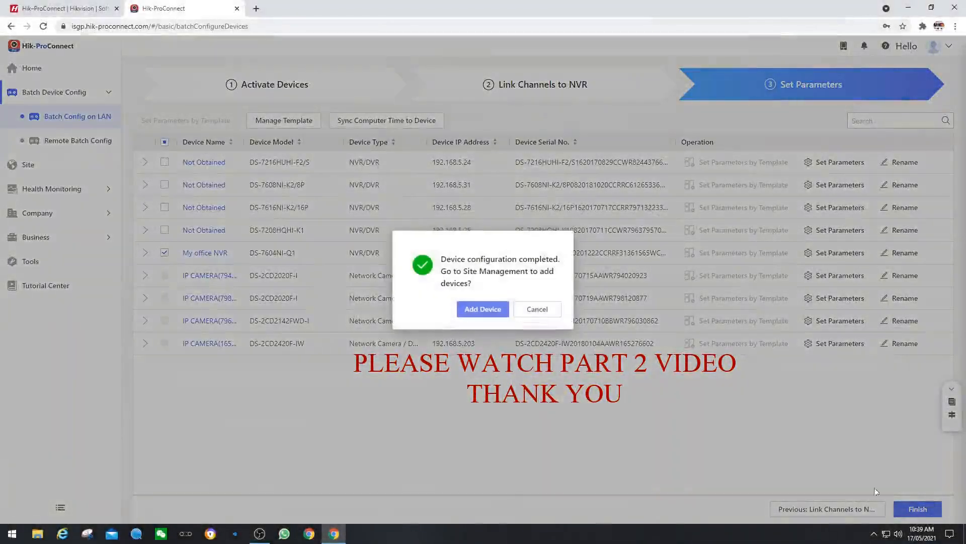